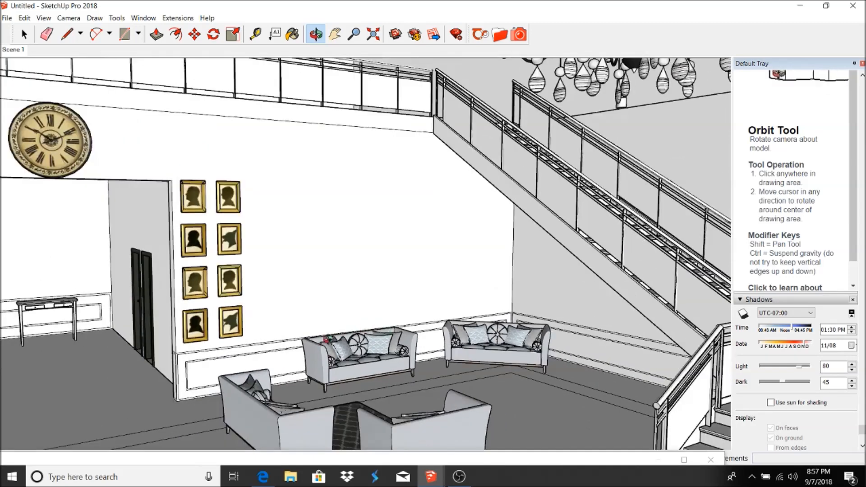
drag(211, 248, 319, 195)
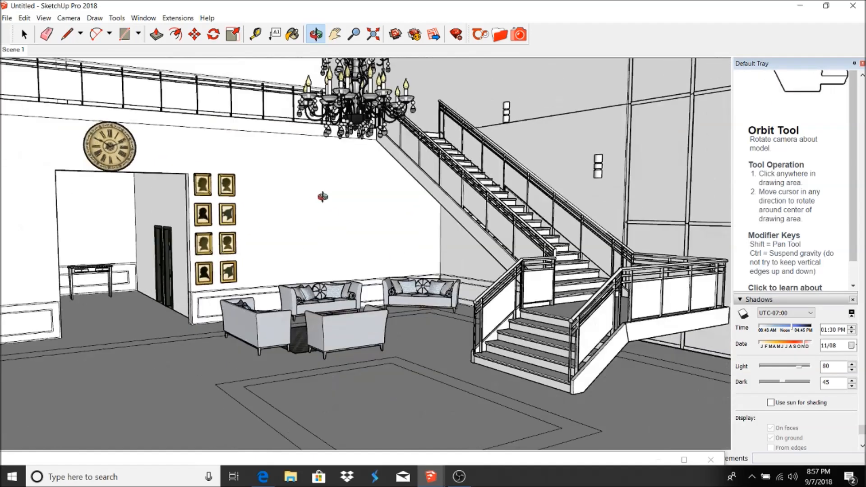
drag(585, 300, 462, 218)
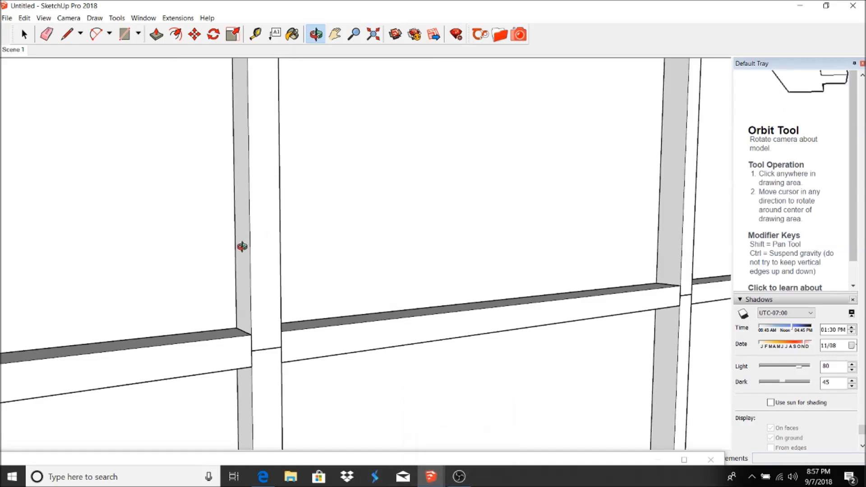
click(14, 50)
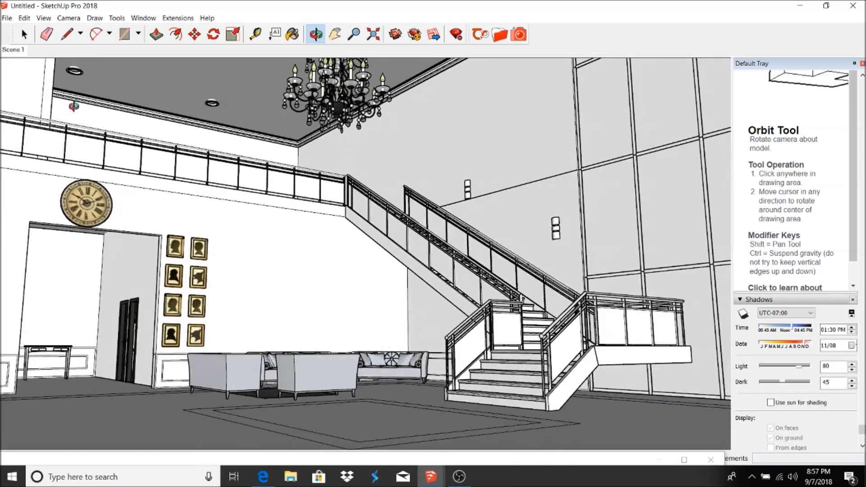
- Hide the ceiling face of the room and switch to the top view of the floor
click(24, 34)
click(271, 83)
right_click(271, 82)
click(294, 103)
click(68, 17)
click(223, 52)
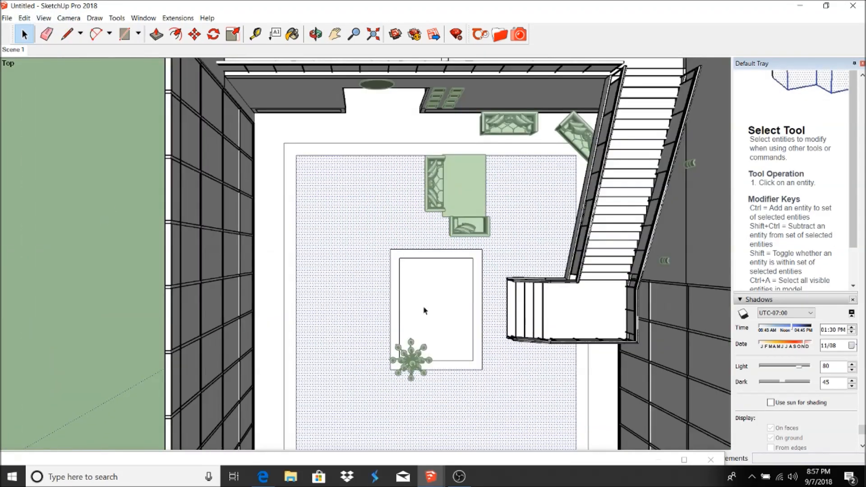
- Open the Thea material browser and look through the Ceramic materials in the online repository
click(500, 34)
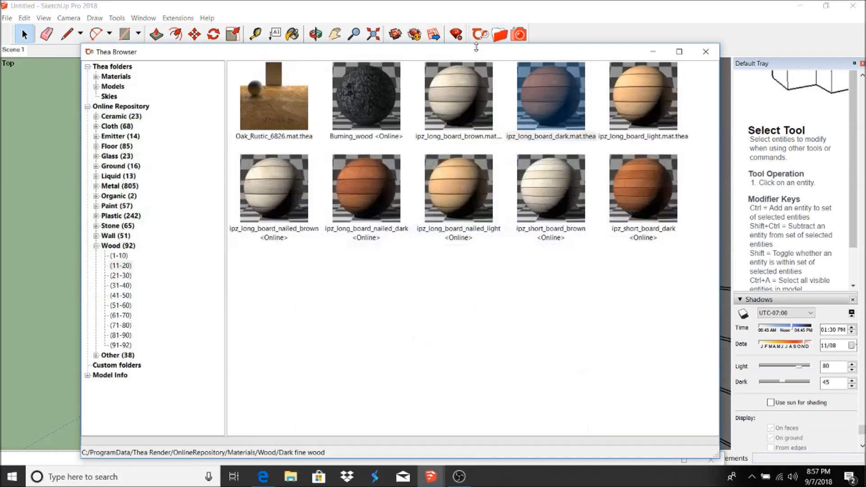
click(87, 106)
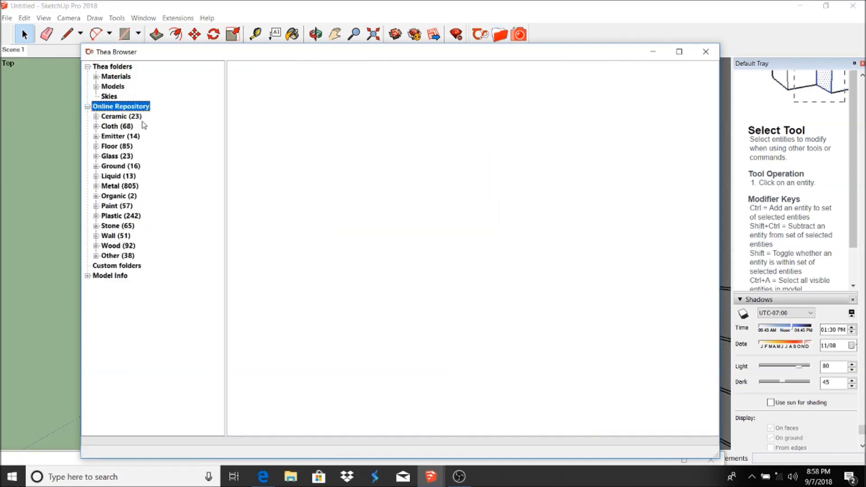
click(779, 476)
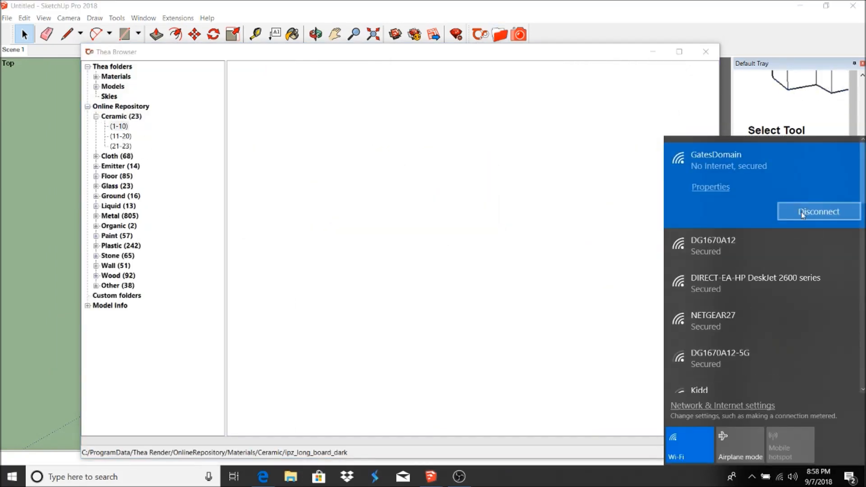
click(559, 51)
click(121, 136)
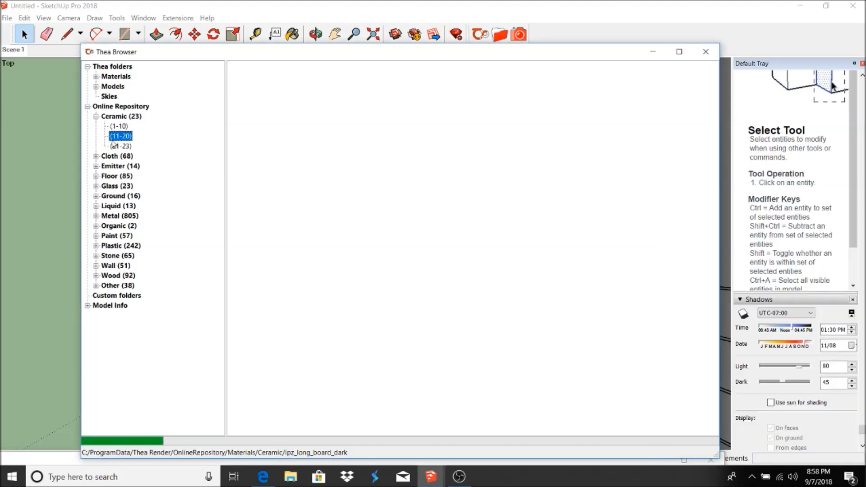
click(121, 146)
click(119, 127)
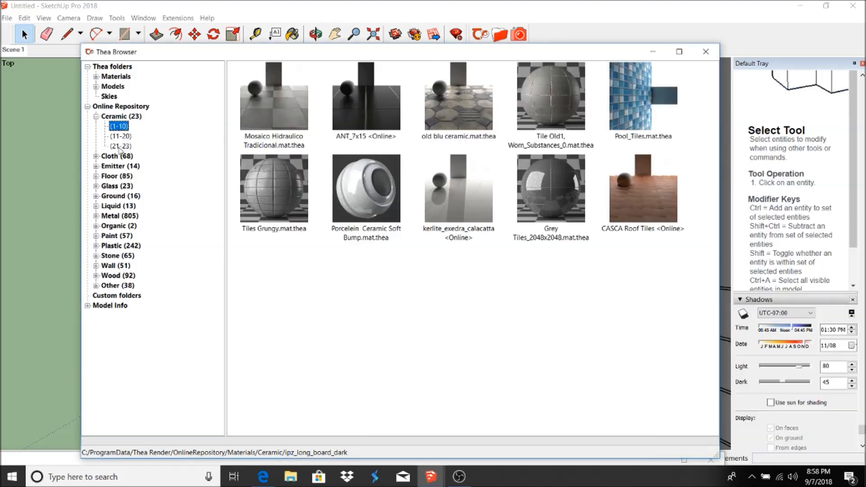
click(121, 146)
click(121, 136)
- Look through the Floor materials in the online repository, from the last set back to the first
click(96, 176)
click(126, 265)
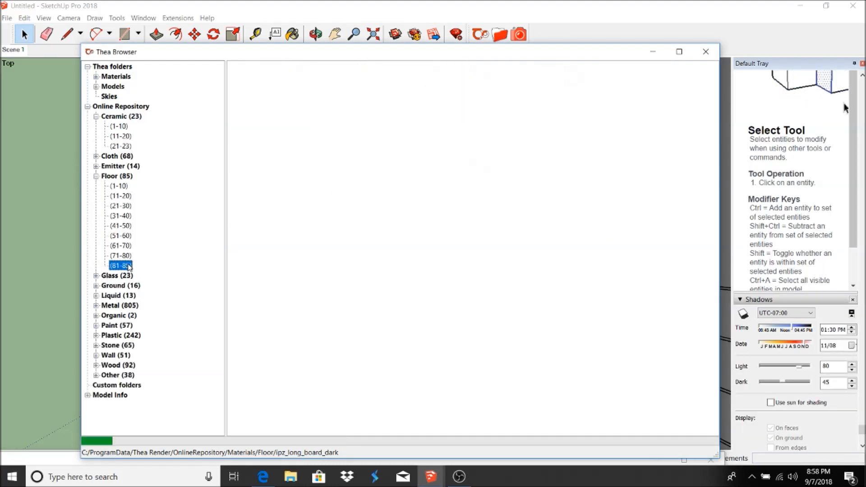
key(Up)
key(Up)
key(Up)
key(Up)
key(Up)
key(Up)
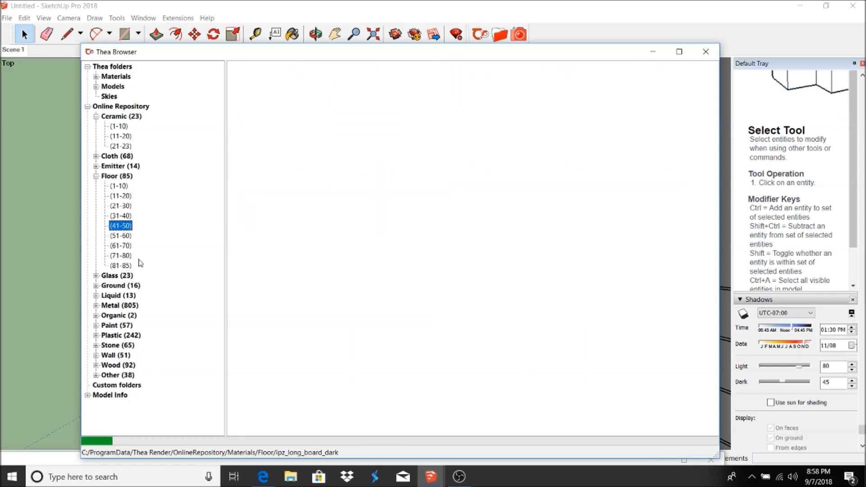
key(Up)
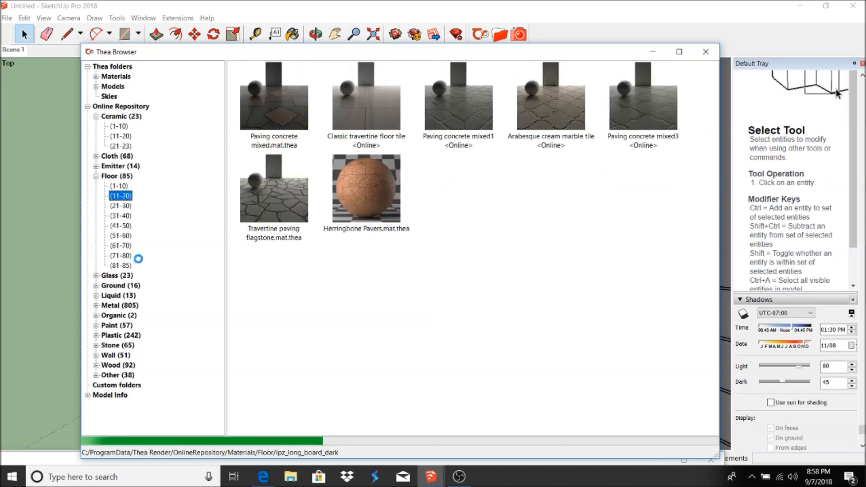
click(126, 186)
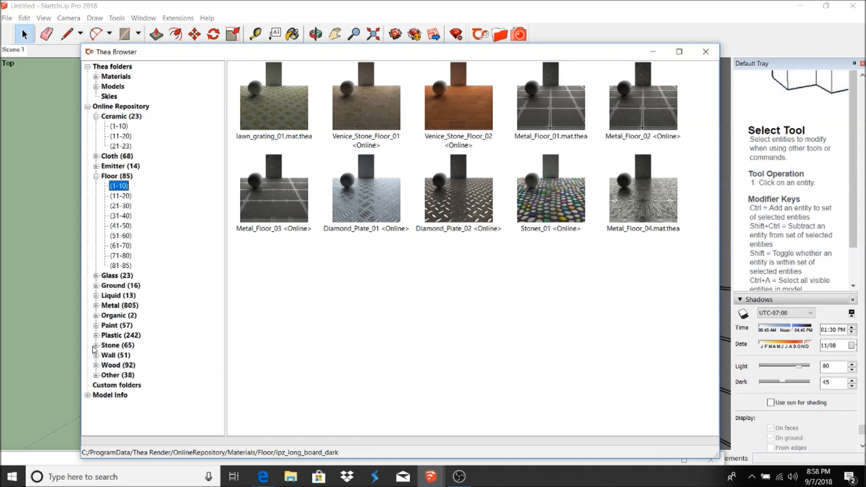
- Paint the main floor area and the central rectangle with the Marble9 material from the Stone category
click(95, 345)
click(119, 355)
key(Down)
key(Down)
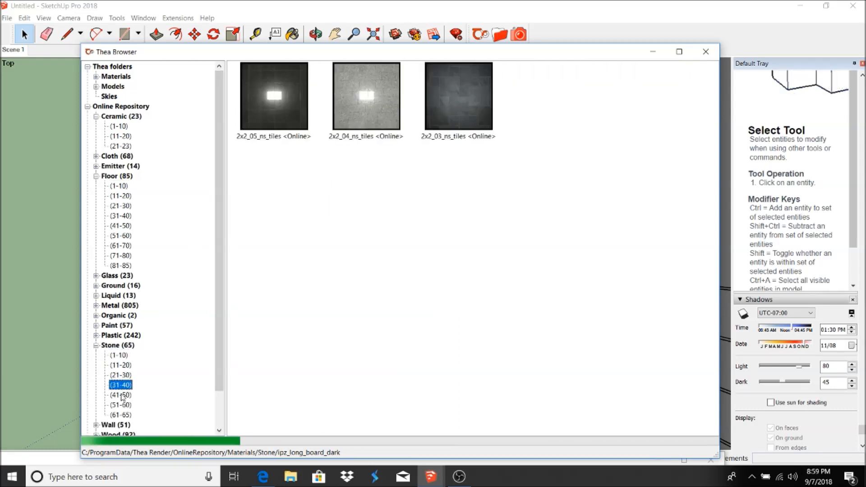
click(126, 355)
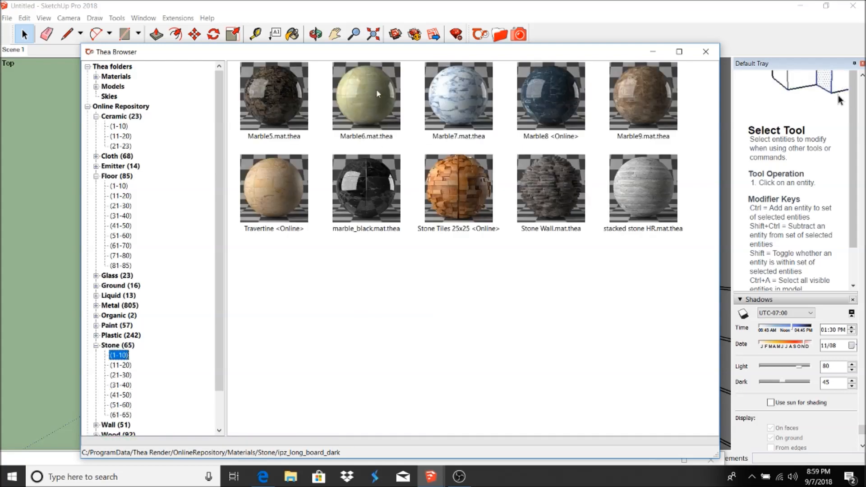
double_click(631, 88)
scroll(355, 252, up, 5)
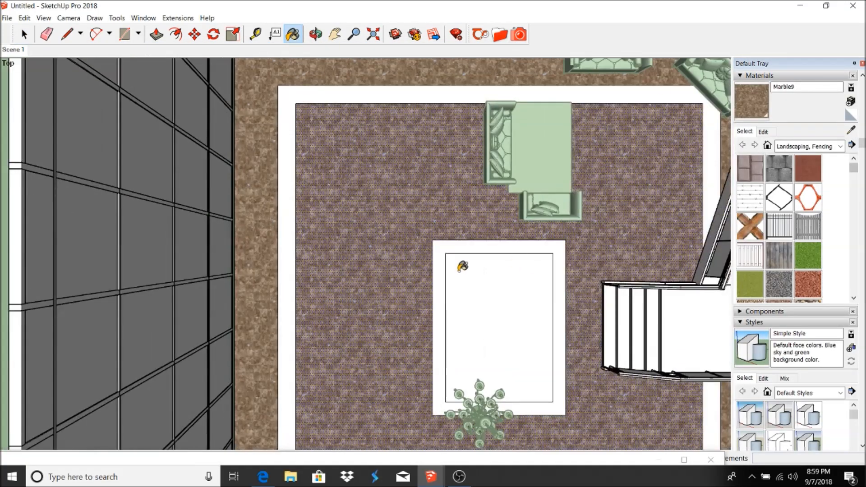
click(461, 255)
- Paint the outer and inner border bands of the floor with the 2x1_03_ns_slab material from Stone set 51-60
click(481, 35)
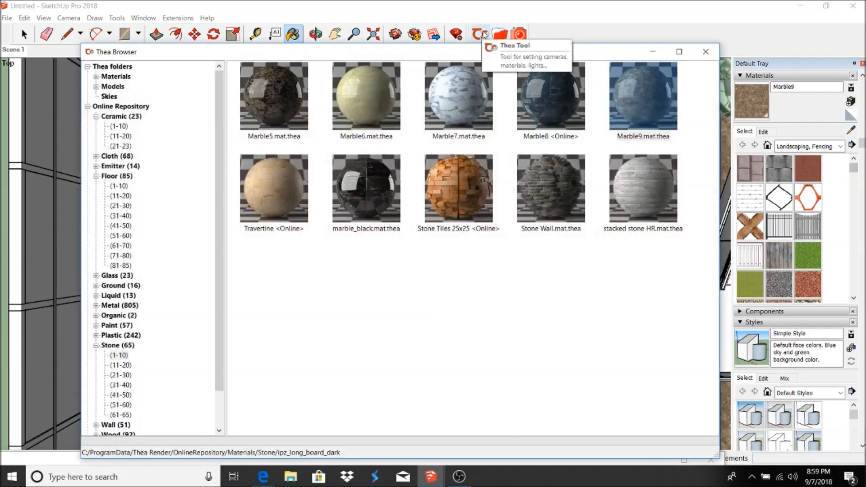
drag(366, 56, 411, 72)
click(172, 431)
click(162, 420)
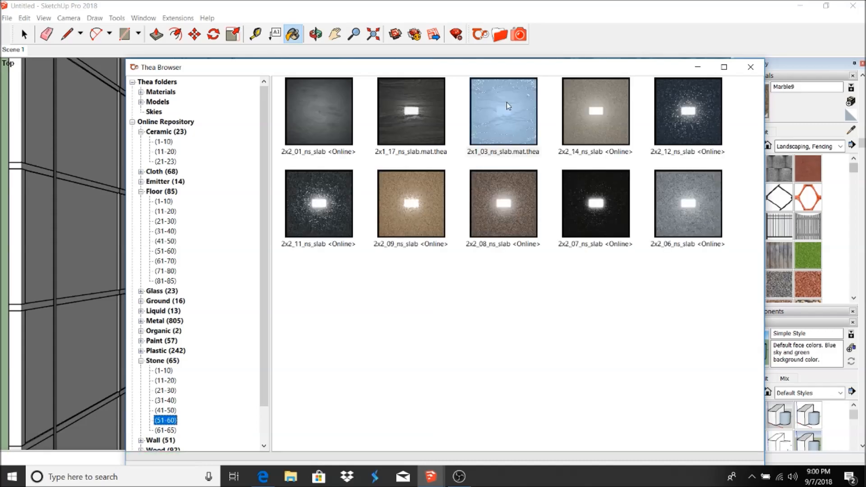
double_click(504, 111)
drag(487, 67, 447, 460)
click(287, 235)
click(436, 245)
- Return to the Scene 1 view and paint the risers of the lower stair flight with the 2x1_03_ns_slab material
scroll(292, 203, up, 6)
click(12, 49)
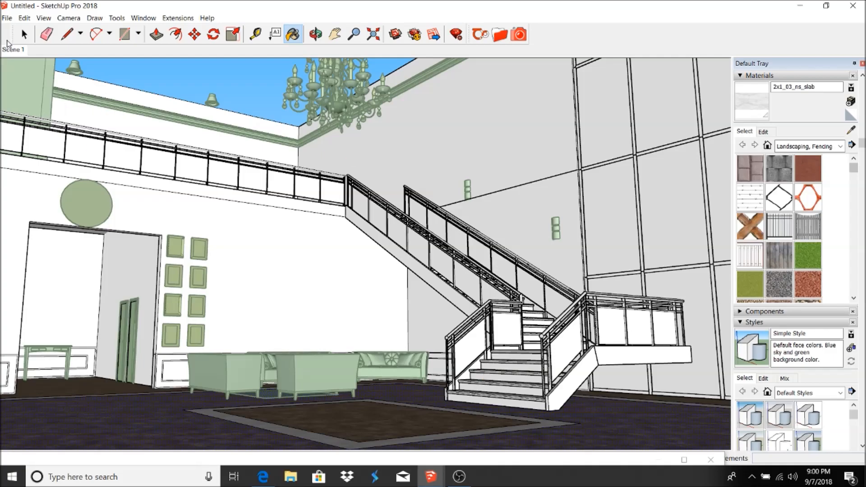
scroll(361, 427, up, 5)
shift+middle_drag(419, 409, 144, 429)
scroll(373, 382, up, 3)
double_click(432, 400)
click(431, 401)
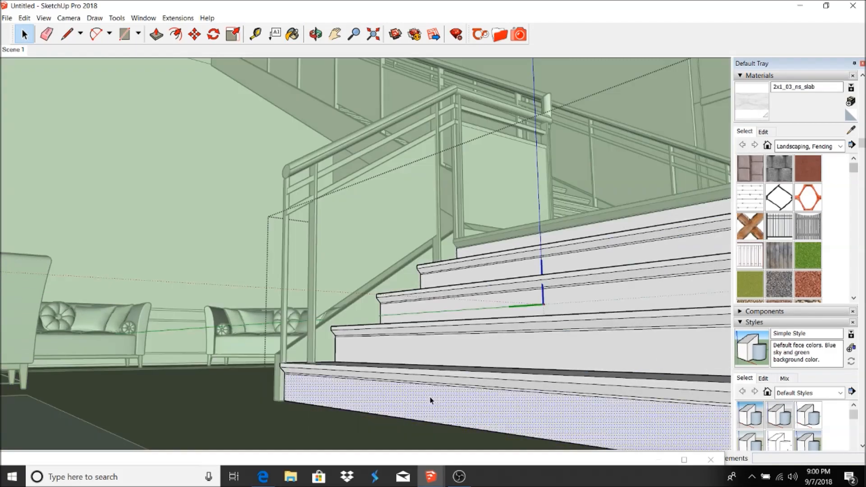
scroll(354, 379, down, 4)
scroll(234, 177, up, 2)
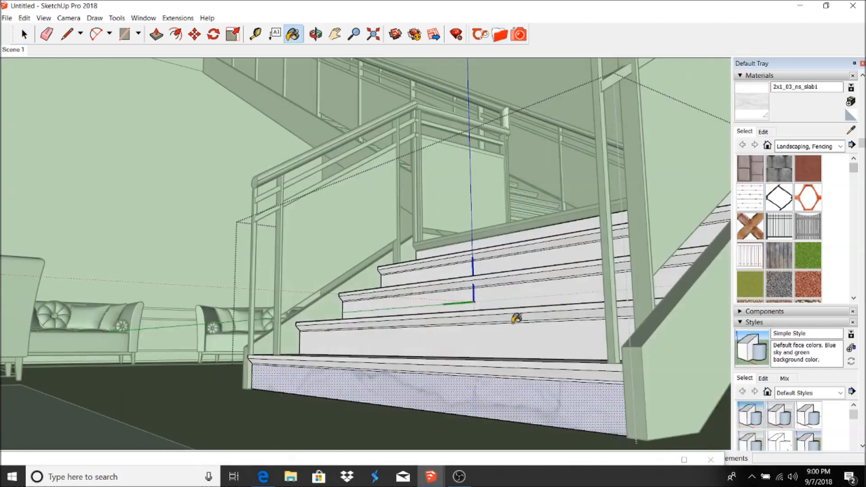
click(514, 321)
scroll(541, 253, up, 3)
click(541, 253)
click(548, 223)
scroll(487, 334, down, 3)
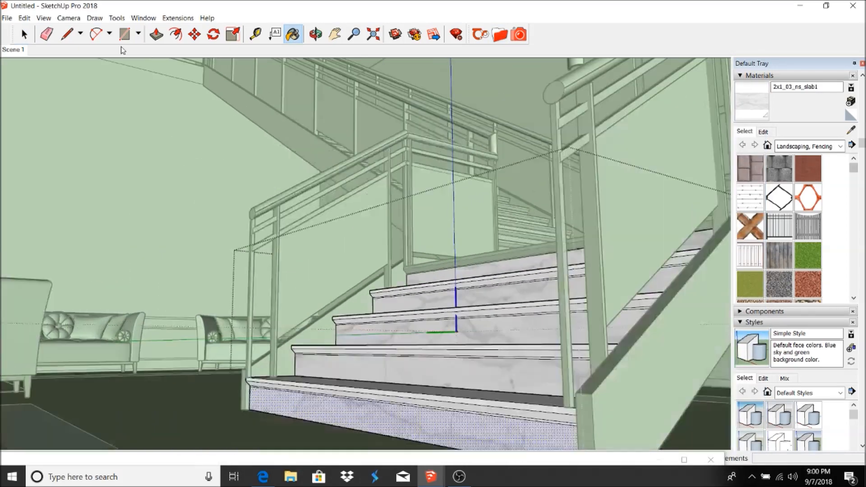
- Load Marble9 from the Stone materials and start painting the treads and nosing strips of the lowest steps
click(25, 33)
triple_click(420, 396)
double_click(420, 397)
scroll(408, 406, up, 5)
click(408, 392)
click(499, 34)
click(164, 371)
click(671, 114)
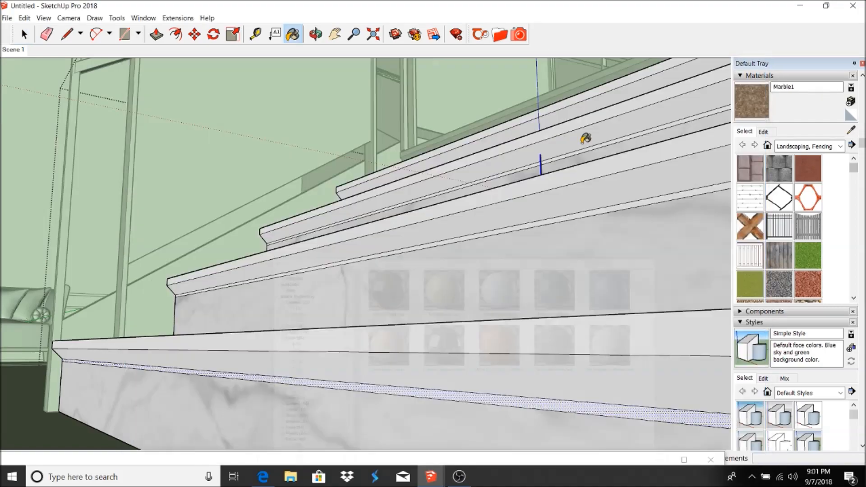
click(347, 342)
middle_drag(350, 193, 303, 368)
click(302, 369)
click(330, 323)
- Paint the remaining treads and nosing strips of the lower stair flight with Marble9
scroll(395, 369, up, 5)
click(361, 264)
click(359, 309)
scroll(345, 401, down, 3)
scroll(457, 195, up, 3)
click(456, 231)
click(452, 193)
click(445, 156)
click(444, 118)
scroll(535, 346, down, 5)
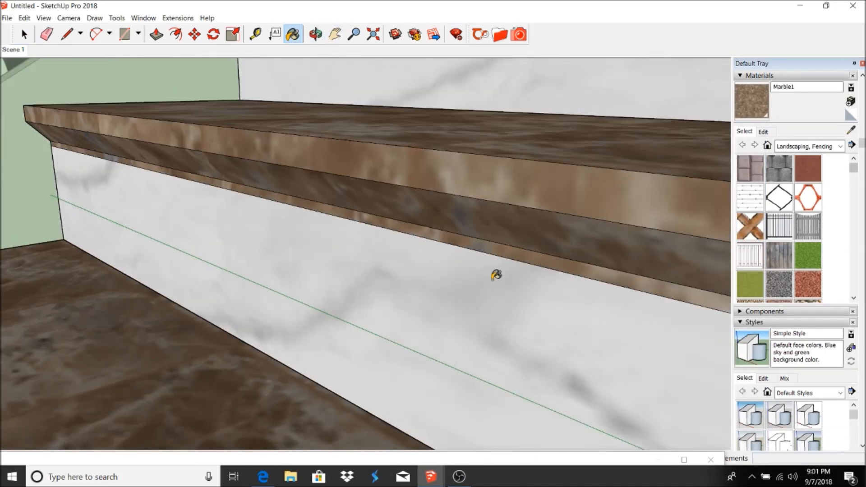
scroll(504, 262, up, 4)
scroll(505, 261, up, 3)
click(515, 235)
click(514, 198)
click(514, 156)
scroll(521, 296, down, 8)
- Open the stair landing for editing and paint its surface and edge with Marble9
click(24, 34)
double_click(541, 229)
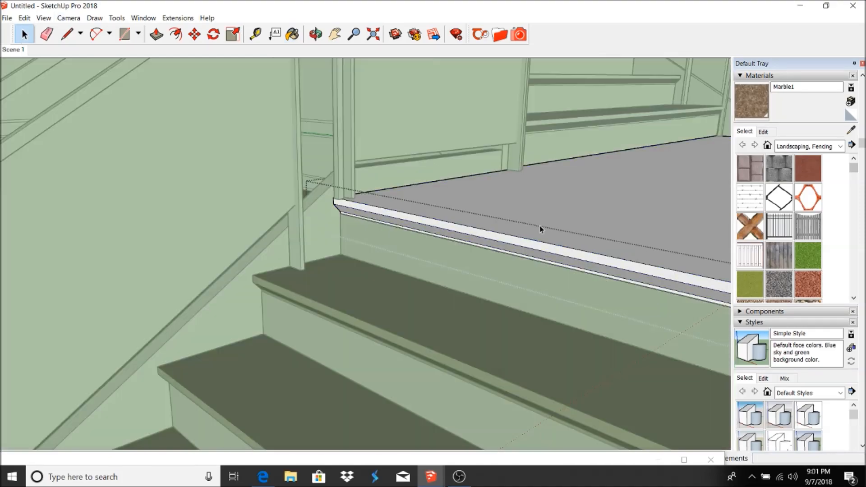
click(499, 35)
click(688, 111)
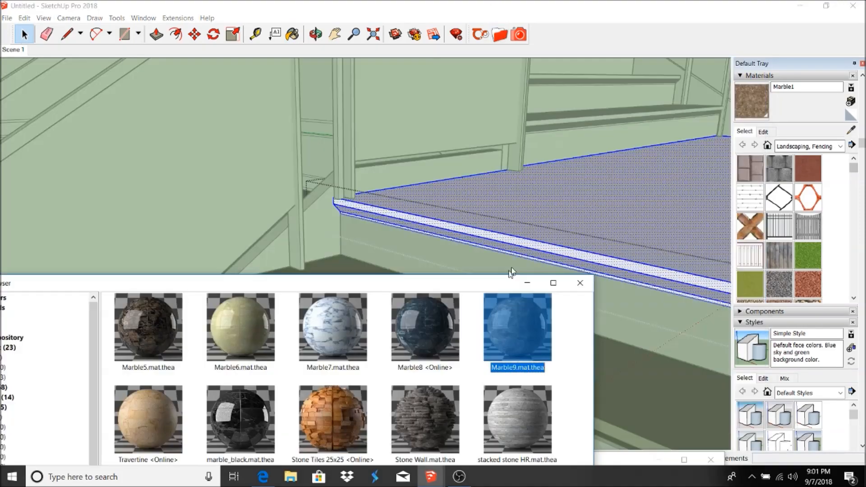
click(510, 235)
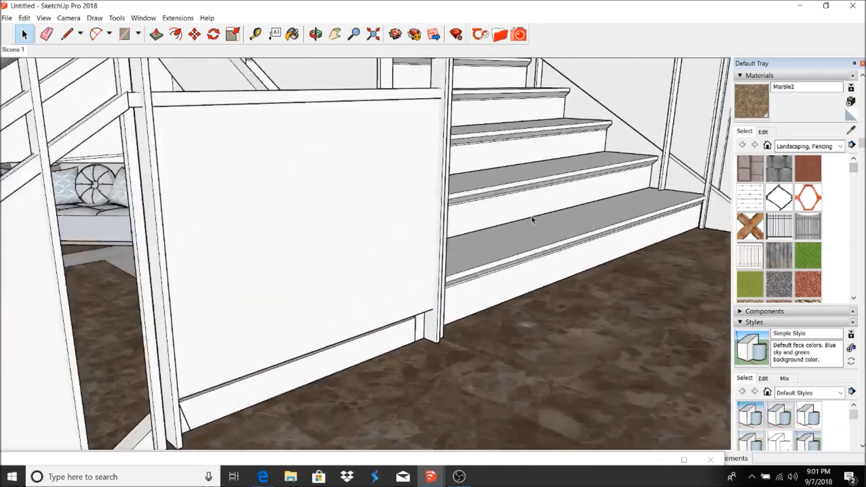
- Paint the nosing strips of the upper stair flight's treads with Marble9
scroll(532, 219, up, 4)
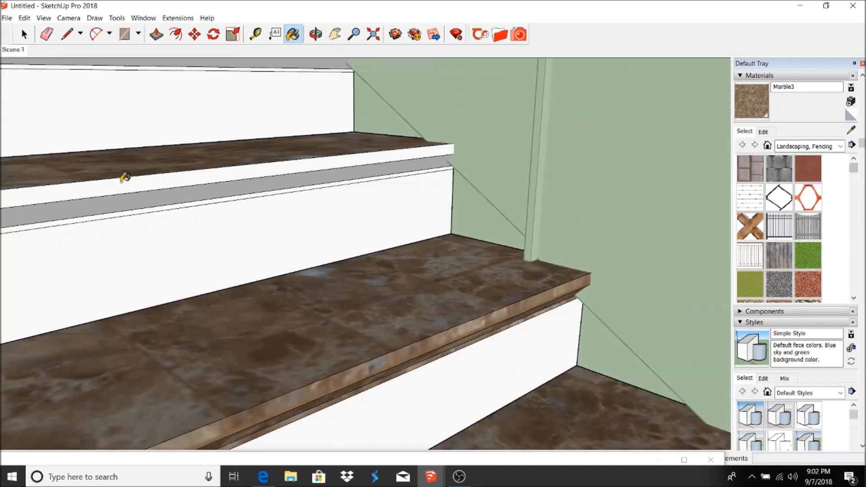
click(87, 212)
click(83, 171)
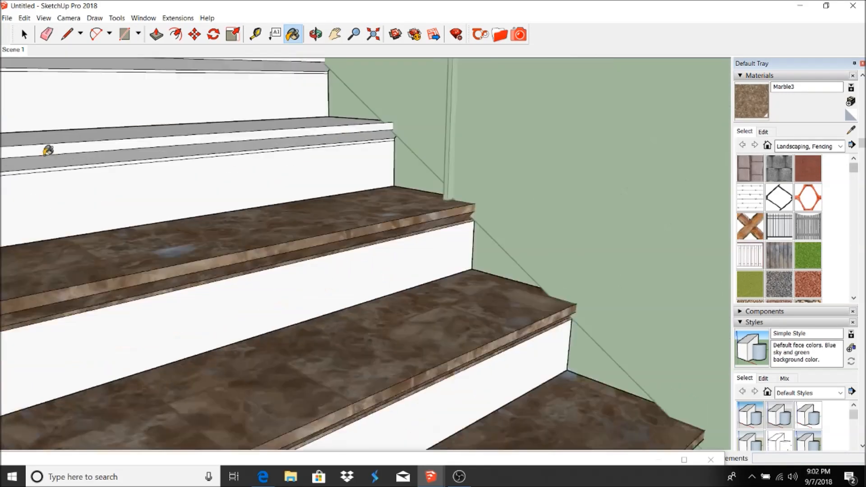
click(45, 166)
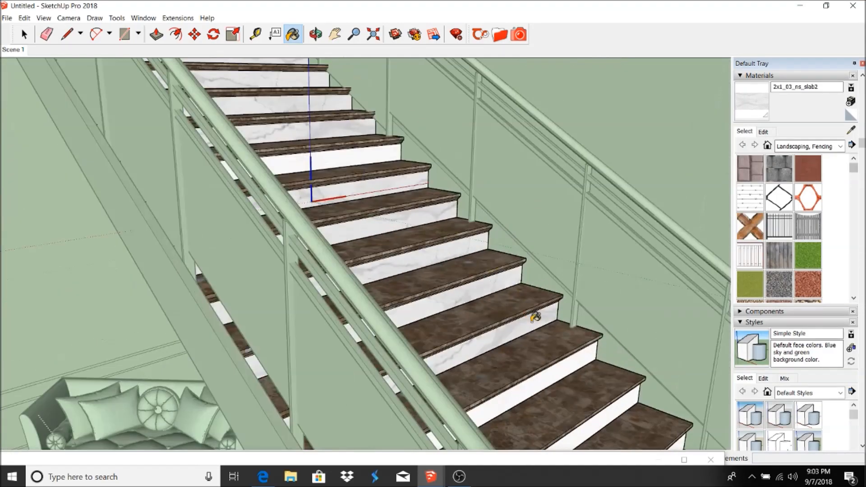
- Paint the lower risers of the upper stair flight with the 2x1_03_ns_slab material
click(555, 371)
middle_drag(555, 371, 485, 319)
click(514, 372)
middle_drag(514, 371, 536, 352)
click(573, 407)
mouse_move(574, 407)
middle_down()
mouse_move(590, 364)
mouse_move(640, 400)
middle_up()
key(space)
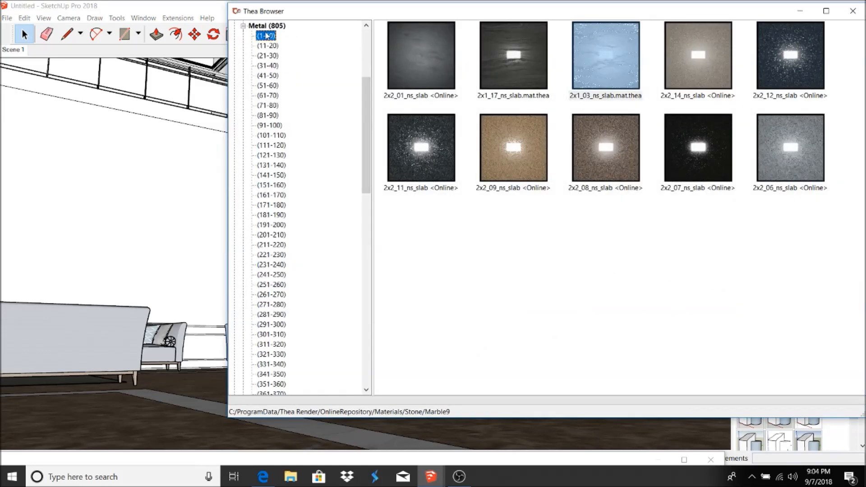
- Load the Bead_Blast_Matte_B1_Black_Zirconium material from the online repository's Metal materials 751-760
click(274, 305)
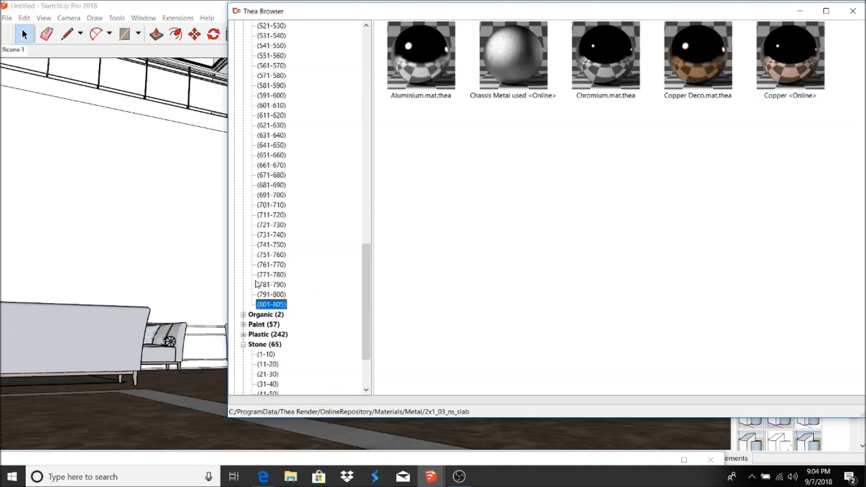
click(271, 276)
click(267, 285)
click(267, 256)
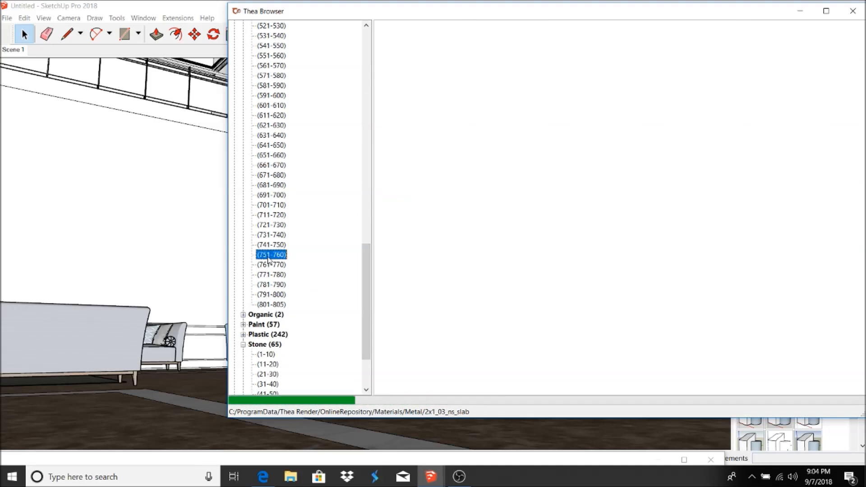
double_click(421, 151)
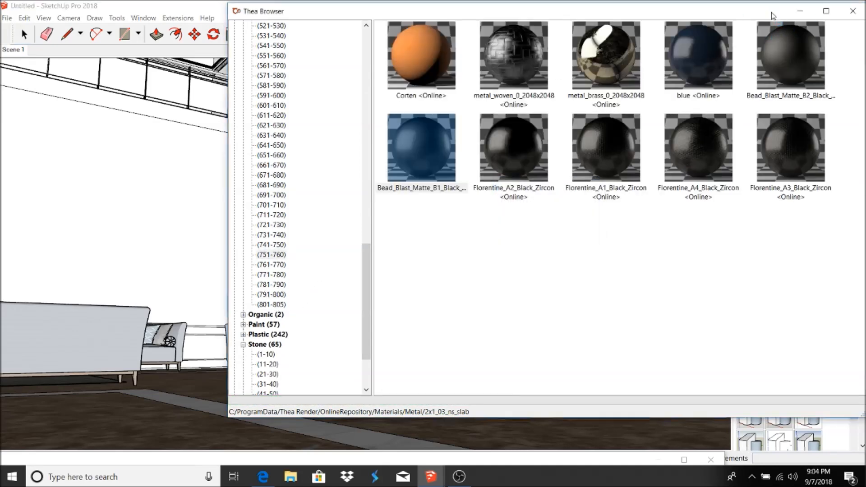
drag(773, 13, 305, 355)
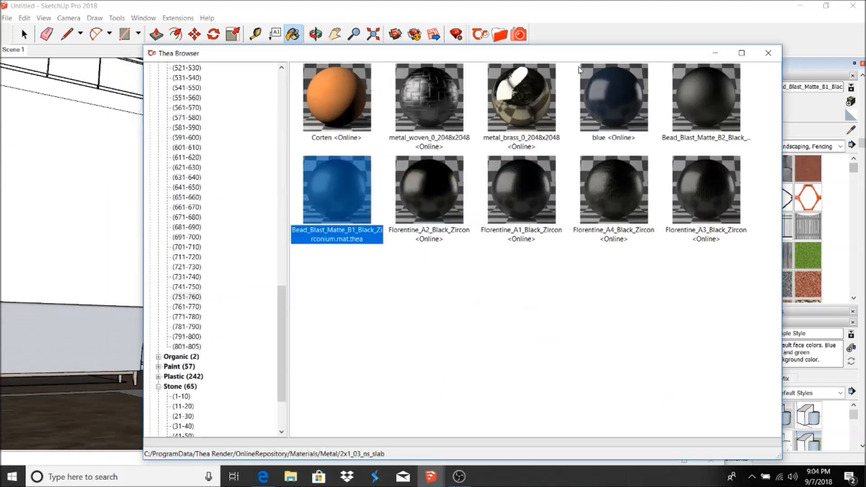
- Look through the Paint materials of the online repository
scroll(217, 135, up, 20)
click(158, 118)
click(158, 187)
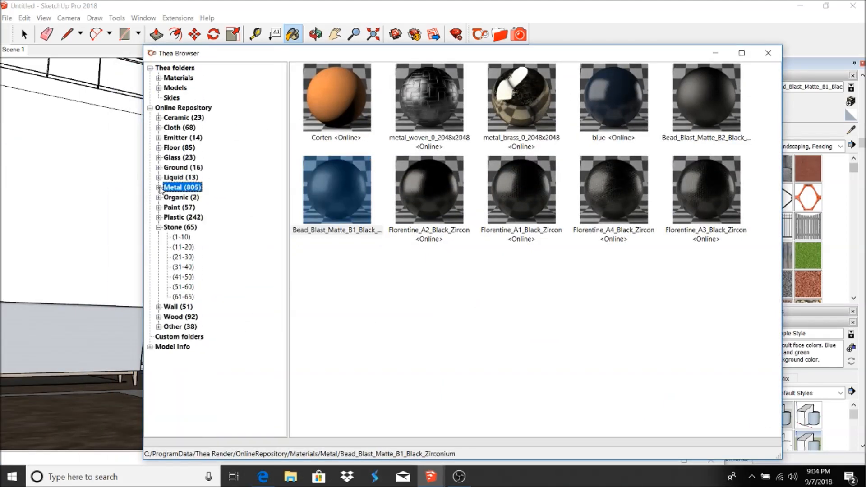
click(182, 268)
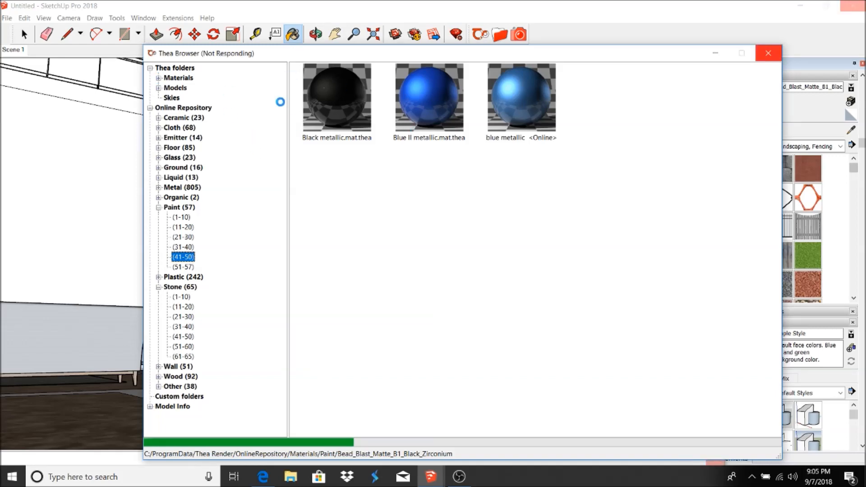
- Save the model as lobby3
click(7, 17)
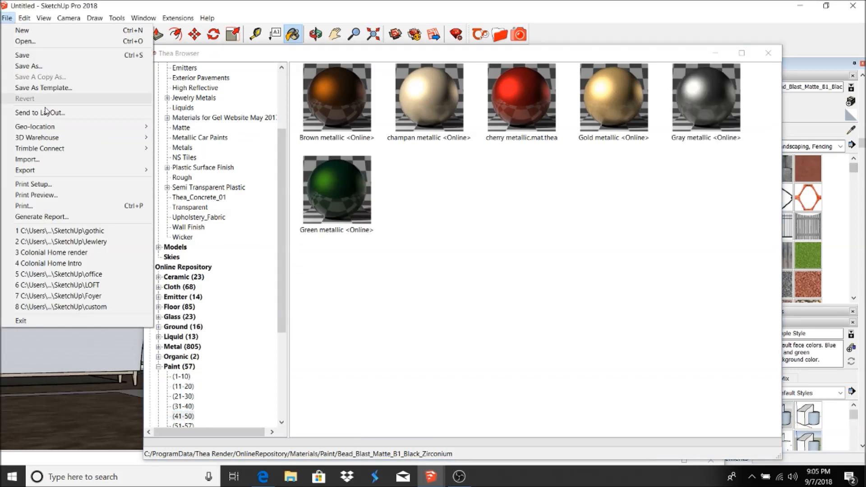
click(25, 68)
text(lobby3)
click(606, 328)
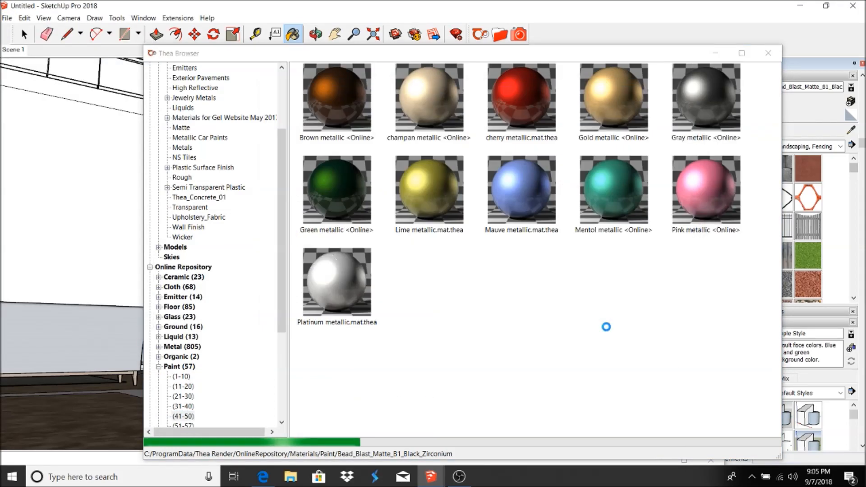
- Load Matte_White from the Matte materials folder and paint the outer stringer of the lower stair flight with it
click(181, 128)
double_click(436, 189)
drag(456, 53, 88, 139)
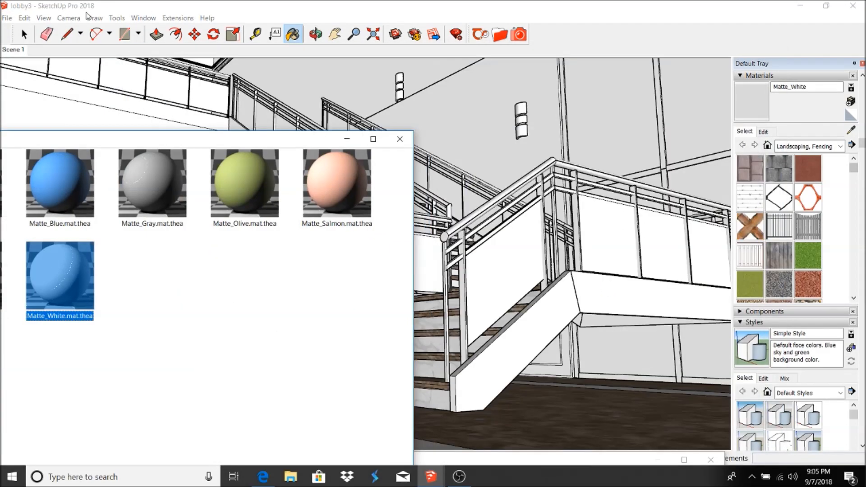
click(24, 34)
triple_click(562, 315)
click(562, 315)
double_click(60, 301)
scroll(458, 374, up, 3)
click(452, 365)
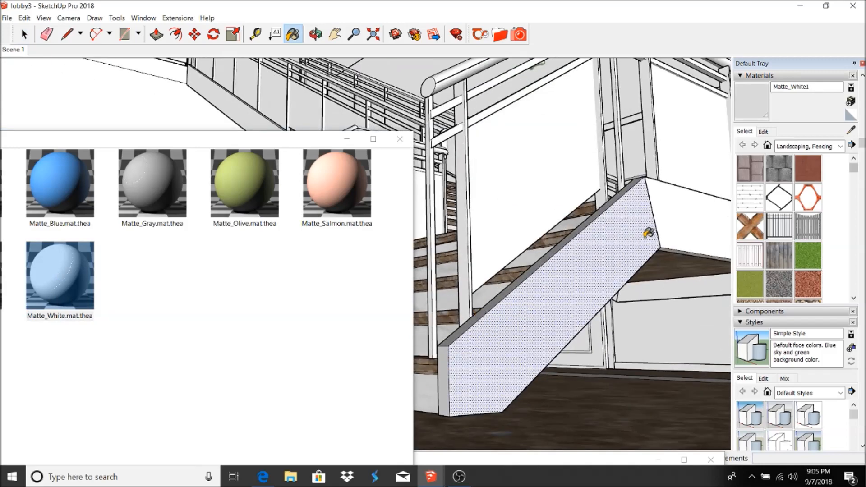
- Paint the fascia of the stair landing beside the outer stringer with Matte_White
click(672, 232)
scroll(663, 262, up, 5)
scroll(515, 326, down, 5)
scroll(652, 331, up, 4)
click(629, 302)
scroll(630, 300, down, 4)
mouse_move(320, 138)
mouse_down()
mouse_move(310, 433)
mouse_move(429, 98)
mouse_up()
click(24, 35)
click(512, 235)
key(Delete)
click(636, 290)
key(Delete)
drag(127, 232, 598, 243)
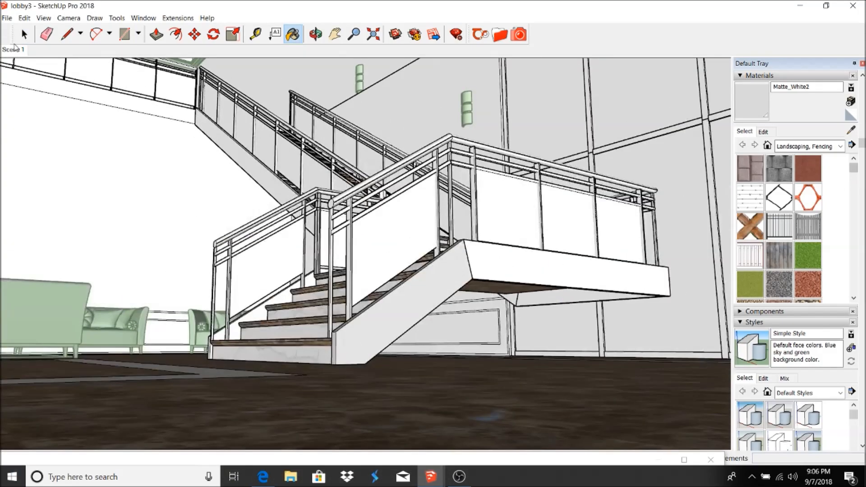
- Open the stringer on the opposite side of the lower stair flight and paint it with Matte_White
scroll(398, 226, up, 5)
key(space)
click(498, 36)
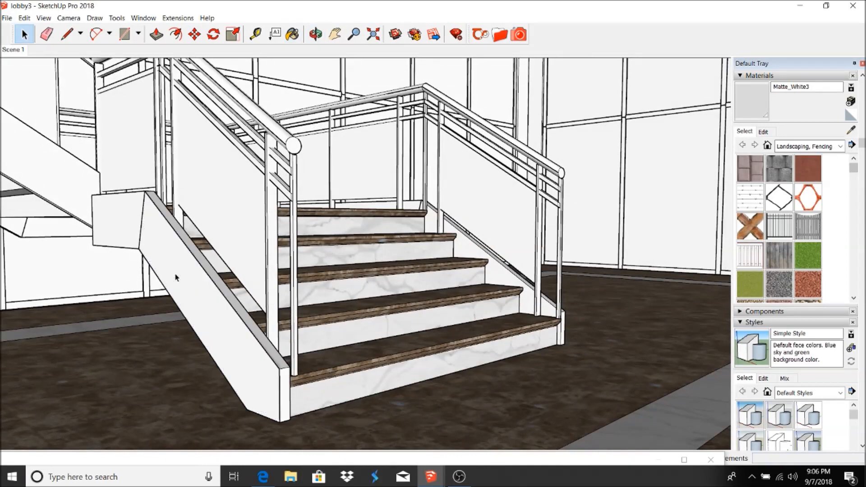
double_click(176, 278)
click(500, 35)
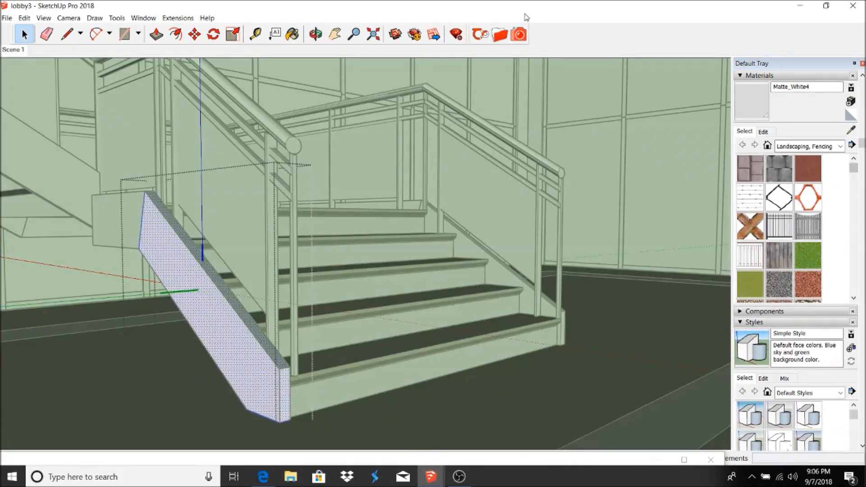
click(500, 35)
double_click(135, 232)
- Paint the short landing fascia adjoining the opposite stringer with Matte_White
click(26, 36)
click(112, 216)
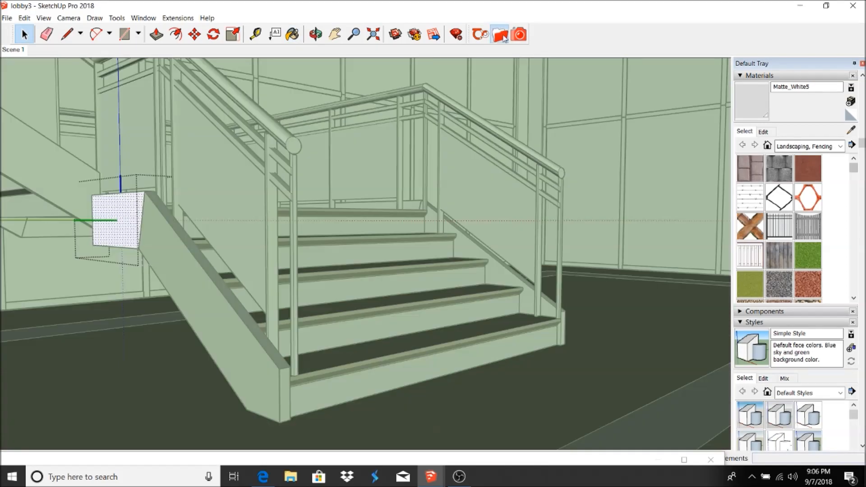
click(499, 36)
double_click(135, 231)
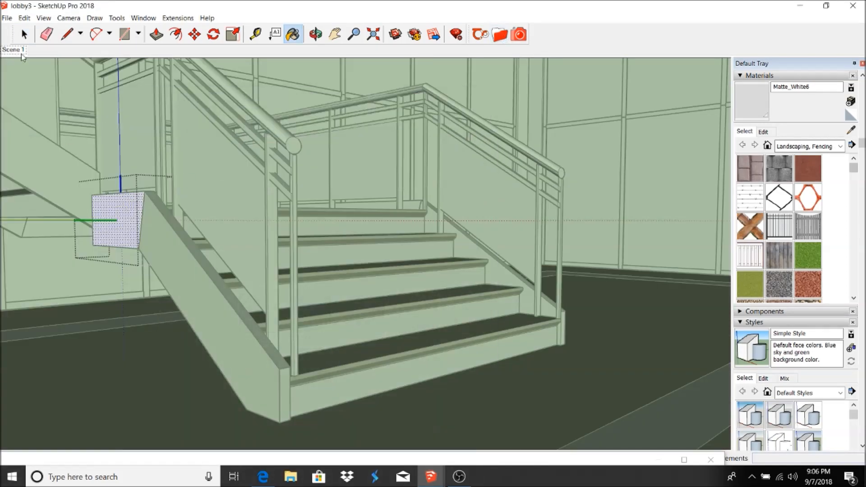
click(26, 36)
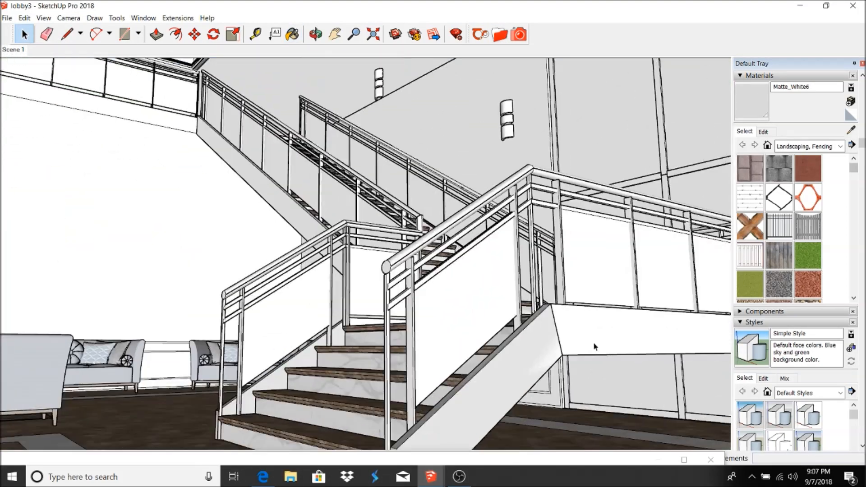
- Apply Matte_White again to the long landing fascia and the outer stringer of the lower flight
click(588, 323)
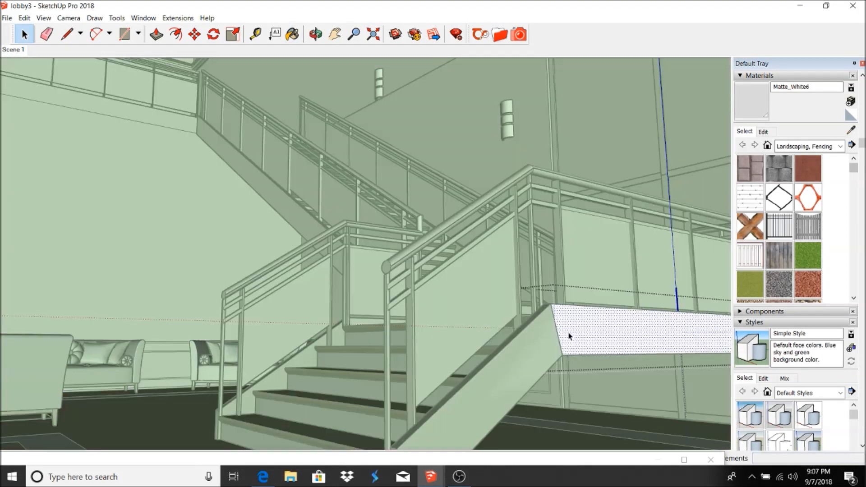
click(500, 36)
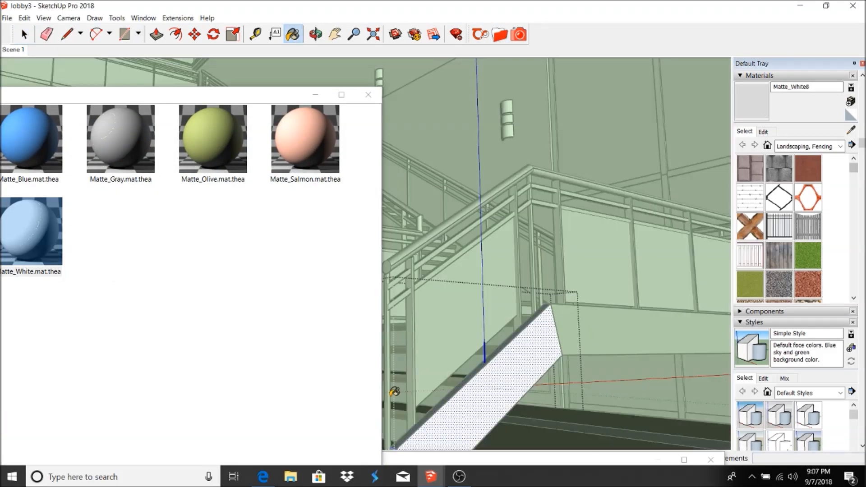
key(space)
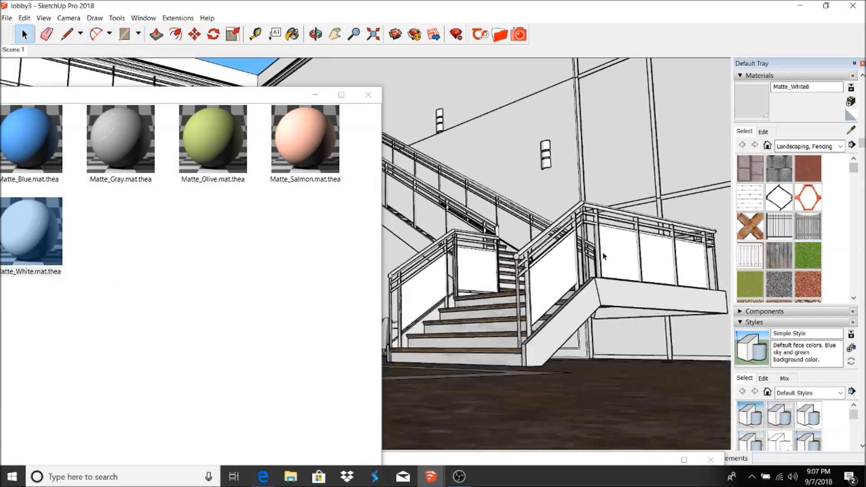
- Open the lower stair railing's panel for editing and load the frosted glass material from the Transparent materials folder
click(577, 254)
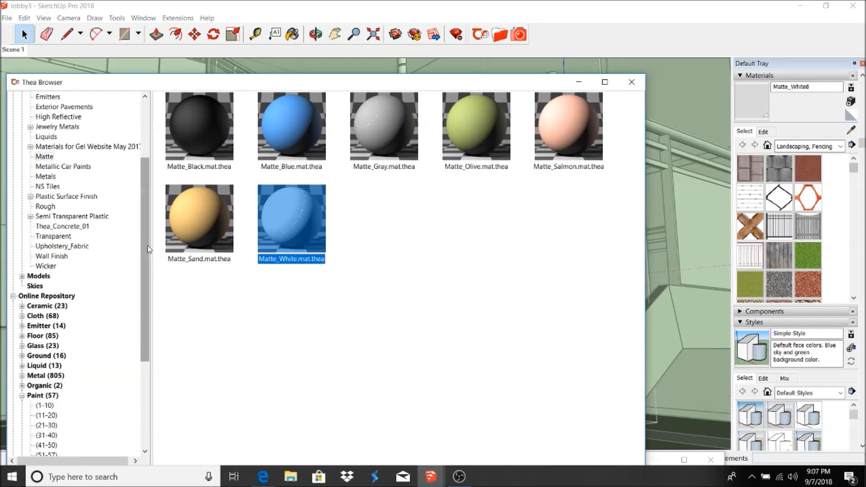
scroll(76, 271, down, 5)
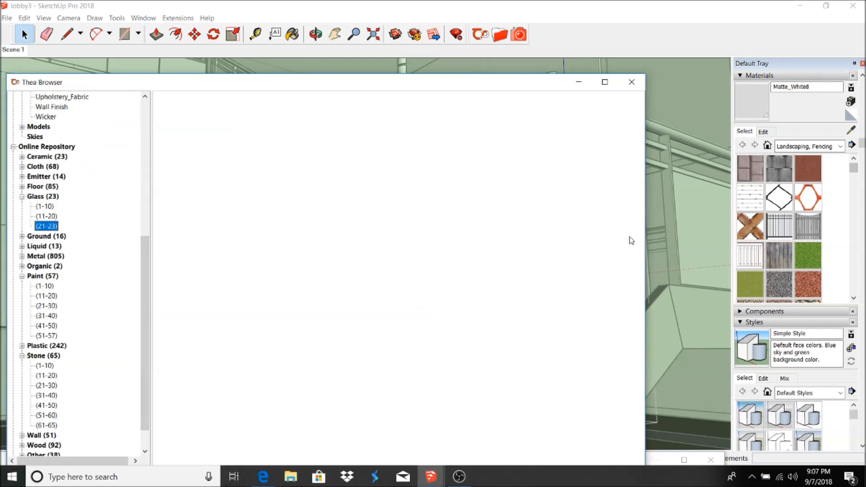
click(46, 216)
click(45, 207)
click(46, 216)
double_click(397, 225)
click(435, 290)
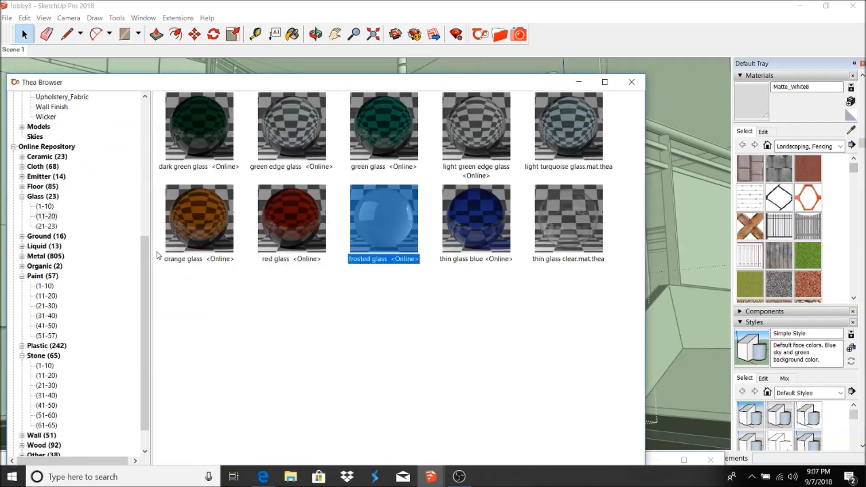
drag(148, 256, 148, 126)
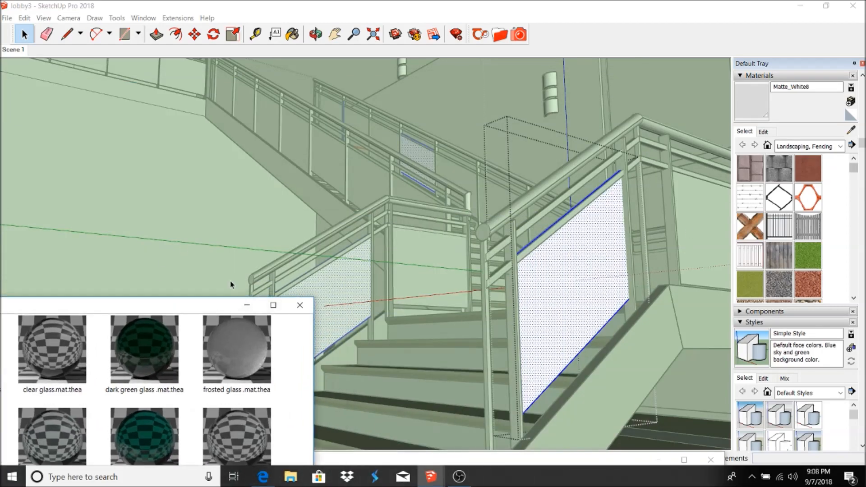
drag(208, 306, 419, 61)
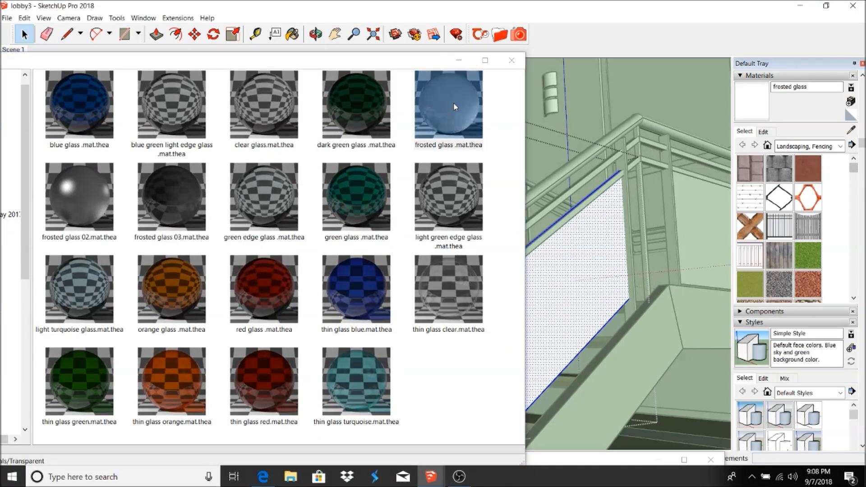
double_click(455, 107)
key(Delete)
click(587, 260)
key(Delete)
key(ctrl+z)
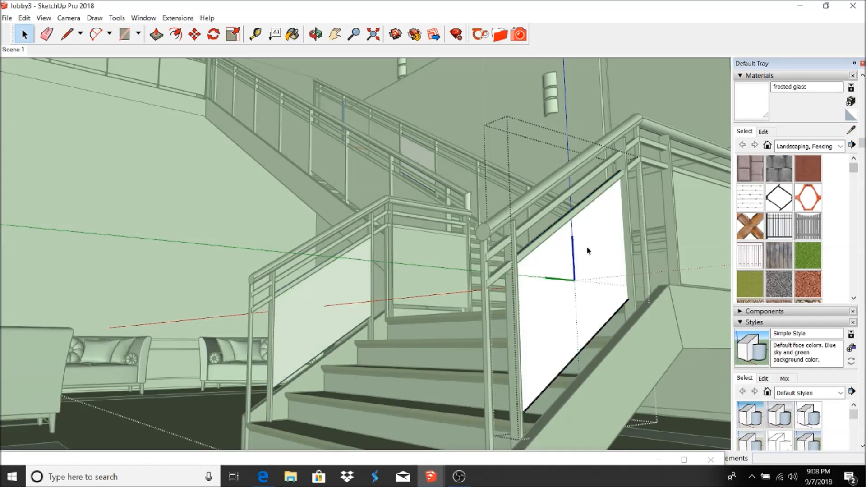
- Paint the railing panels of the lower stair flight with frosted glass
double_click(587, 251)
click(500, 34)
double_click(448, 106)
drag(420, 61, 134, 280)
- Open the railing panels around the stair landing and paint them with frosted glass
click(24, 33)
scroll(271, 253, down, 2)
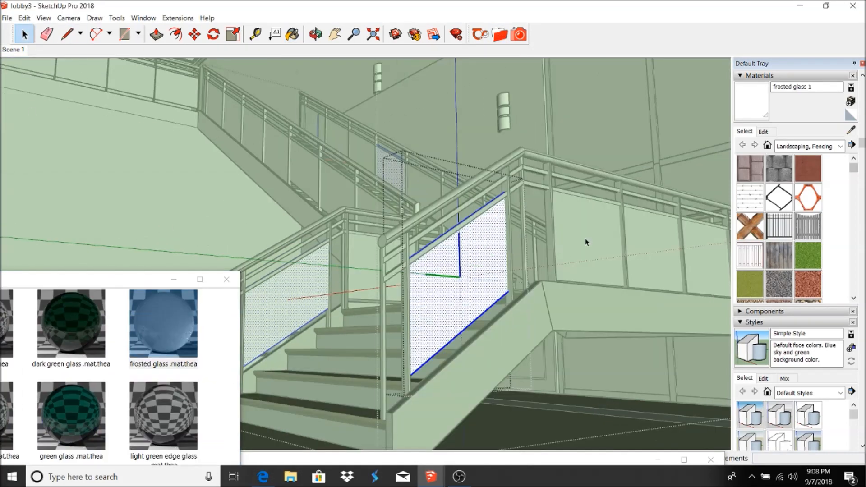
double_click(589, 237)
click(592, 232)
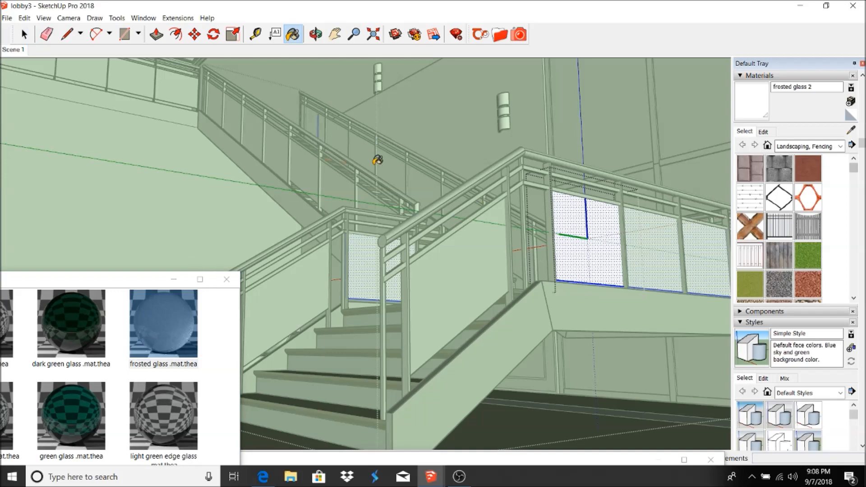
- Open the lowest railing panel of the upper stair flight and paint it with frosted glass
click(24, 34)
click(308, 280)
click(307, 280)
double_click(307, 280)
scroll(345, 269, up, 2)
double_click(385, 267)
click(385, 266)
scroll(343, 284, down, 4)
scroll(396, 236, up, 4)
scroll(400, 226, down, 2)
scroll(394, 223, up, 2)
double_click(392, 221)
click(367, 206)
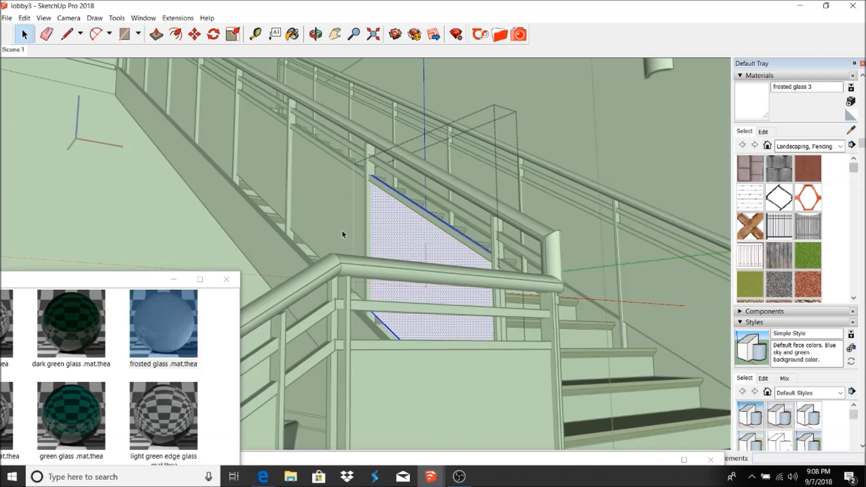
- Paint the middle railing panels of the upper stair flight one after another with frosted glass
click(72, 100)
double_click(328, 198)
double_click(329, 198)
click(24, 34)
click(276, 155)
double_click(276, 155)
double_click(276, 155)
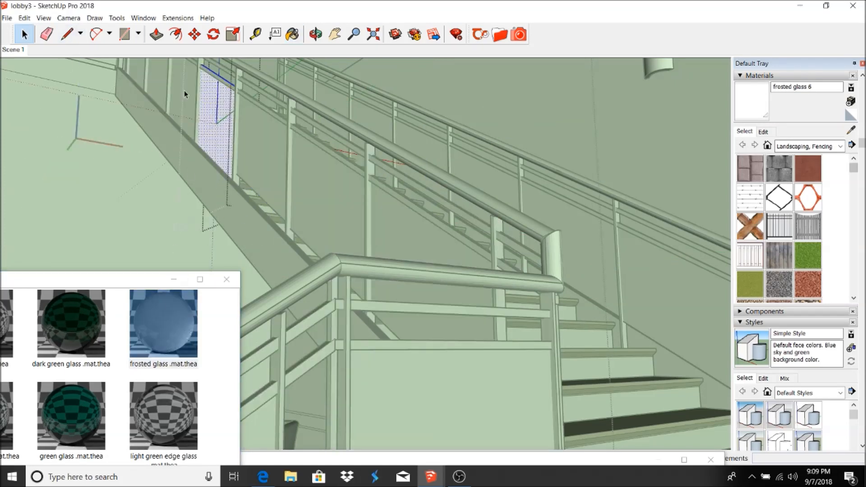
- Paint the uppermost railing panels of the upper stair flight with frosted glass
scroll(282, 373, down, 5)
scroll(201, 151, up, 5)
click(212, 176)
click(24, 34)
click(190, 140)
double_click(191, 141)
double_click(190, 141)
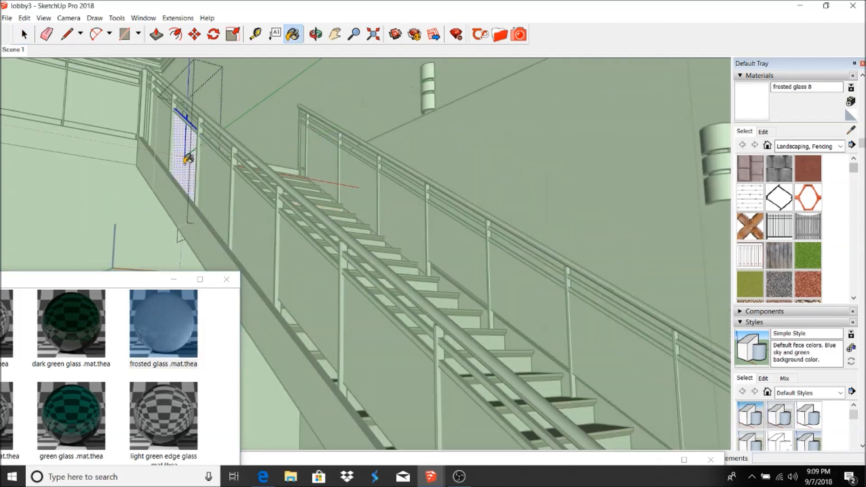
- Open the gallery railing panels at the head of the stairs and paint them with frosted glass
click(24, 34)
double_click(121, 113)
double_click(122, 112)
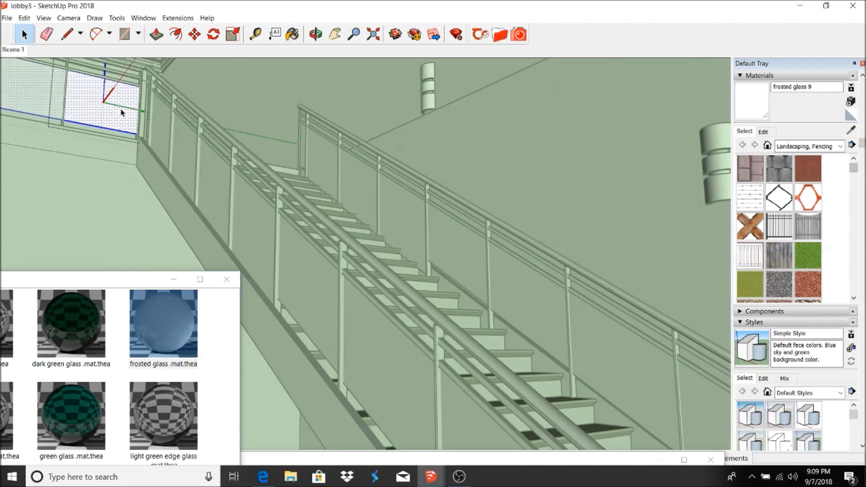
scroll(90, 95, down, 3)
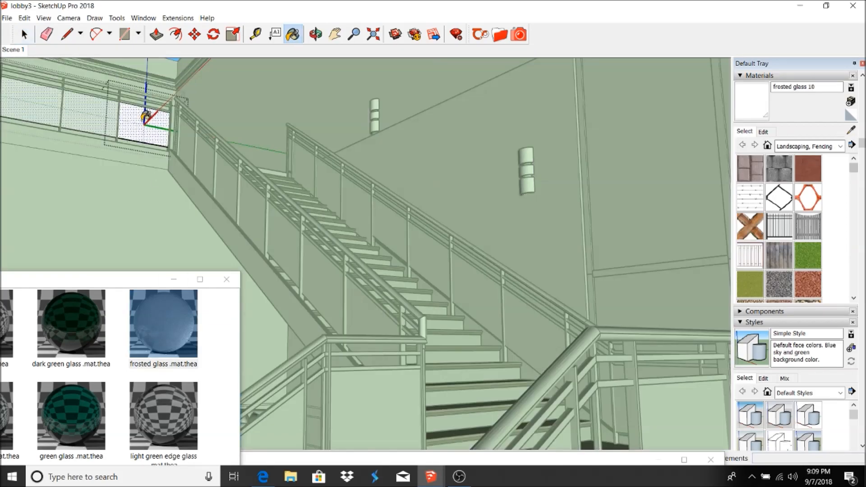
- Close the gallery railing group and return to the Scene 1 view of the lower staircase
click(25, 34)
click(412, 315)
scroll(413, 316, down, 5)
click(7, 50)
scroll(518, 368, up, 5)
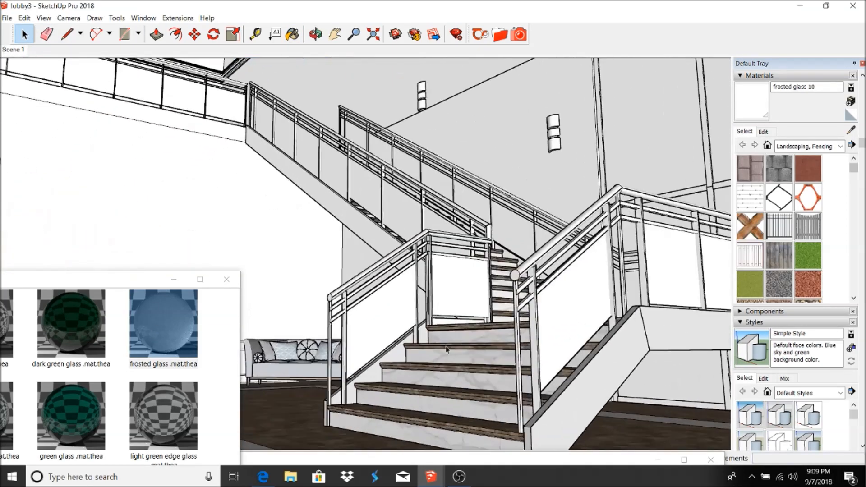
scroll(404, 394, down, 4)
scroll(572, 264, up, 5)
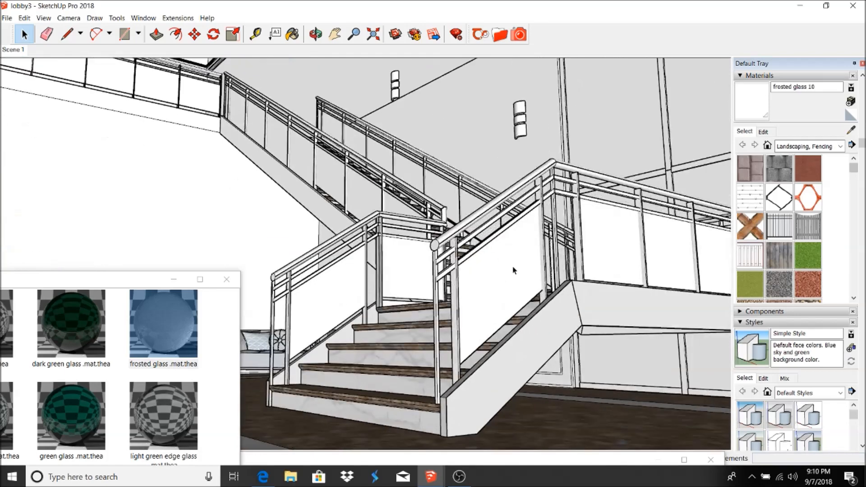
scroll(447, 232, up, 2)
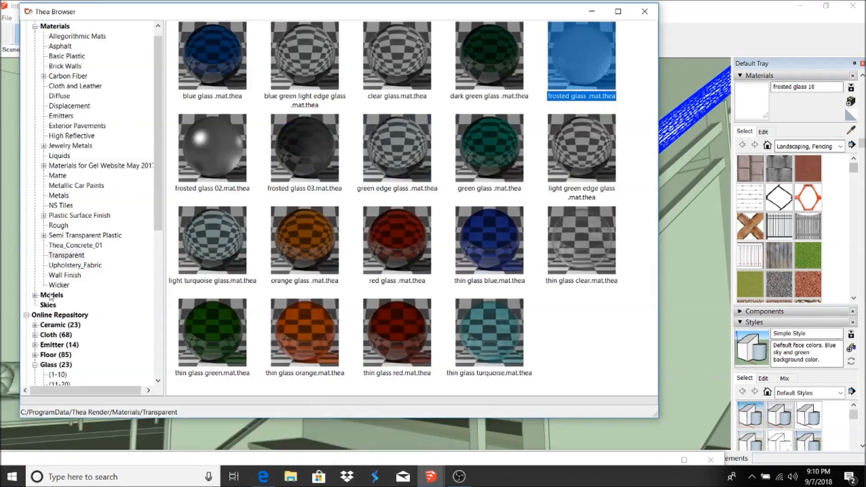
- Browse the higher-numbered sets of the online repository's Metal category in the Thea Browser for a railing metal
scroll(51, 296, down, 9)
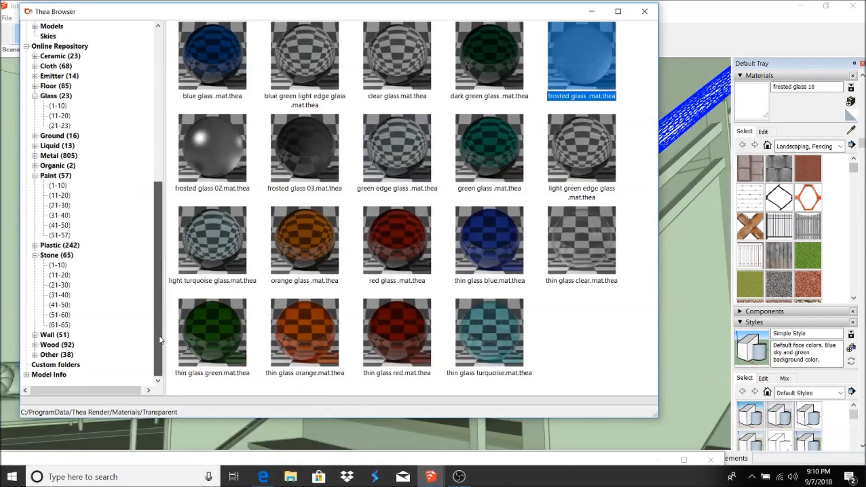
click(35, 156)
click(59, 145)
drag(157, 158, 156, 294)
click(69, 246)
click(70, 236)
click(71, 226)
click(70, 216)
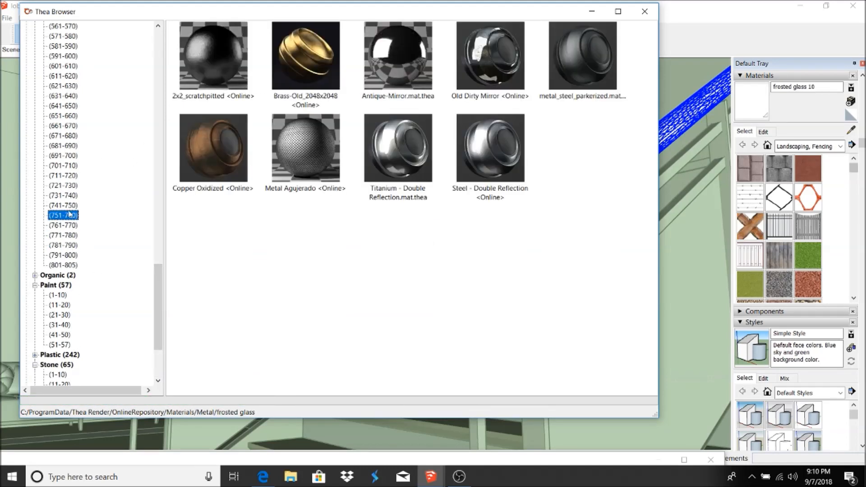
click(71, 206)
click(71, 195)
key(Up)
key(Up)
key(Up)
key(Up)
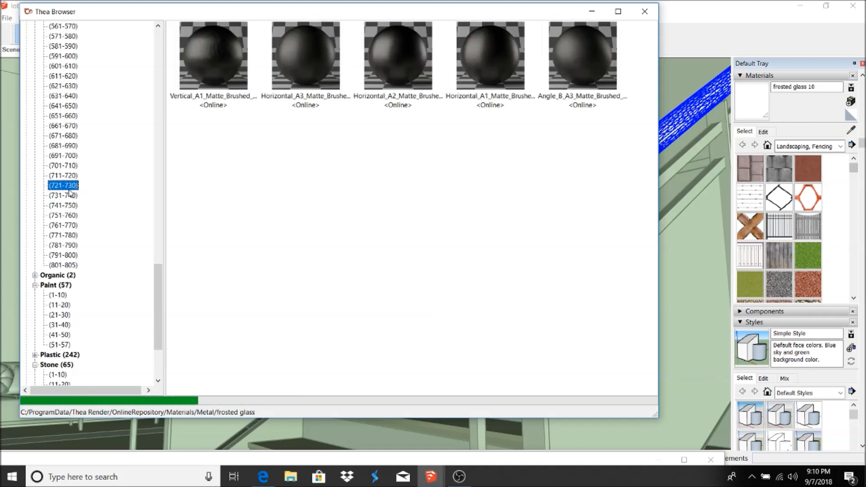
key(Down)
key(Down)
key(Down)
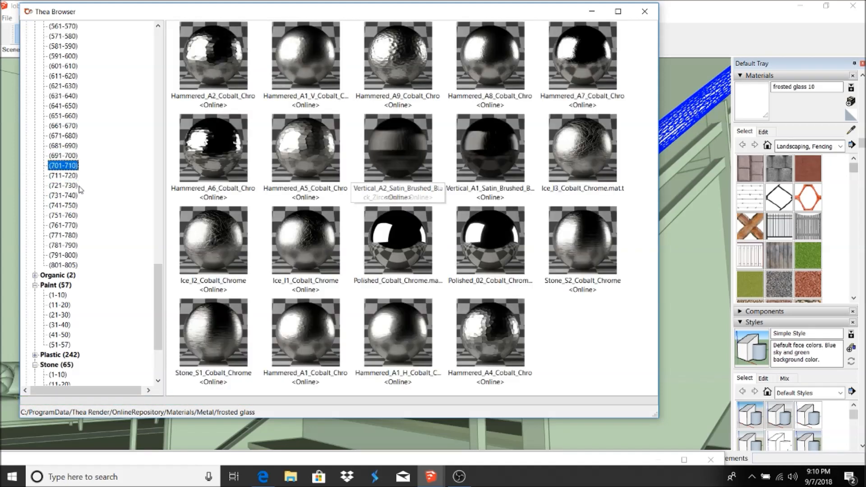
- Load Polished_Cobalt_Chrome from the online Metal set 701-710 and paint the outer stair handrail with it
click(65, 165)
double_click(491, 57)
click(502, 257)
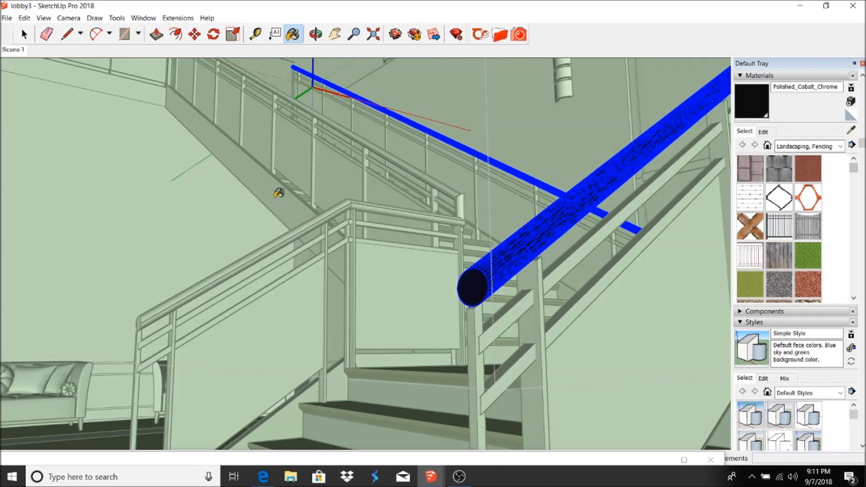
- Open the upper rail below the outer stair handrail and paint it with Polished Cobalt Chrome
double_click(502, 323)
triple_click(502, 323)
click(500, 34)
double_click(490, 56)
click(506, 316)
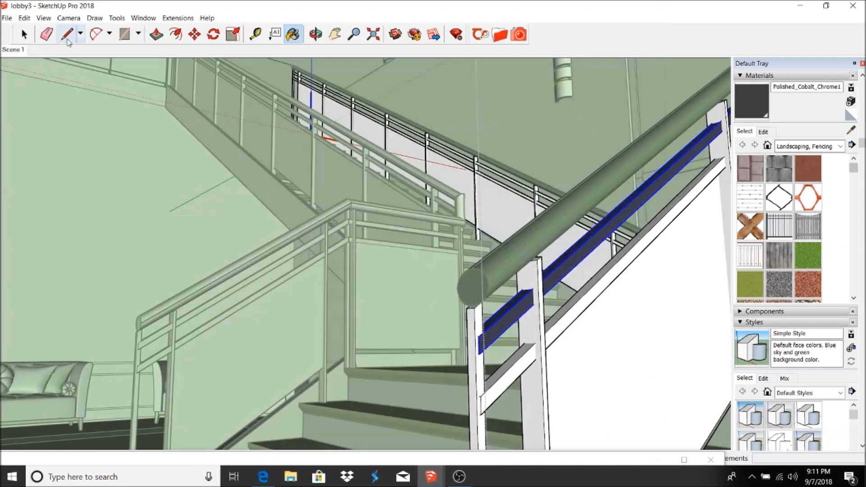
- Select the lower rail of the outer stair railing and paint it with Polished Cobalt Chrome
triple_click(522, 364)
click(500, 35)
double_click(491, 56)
click(512, 374)
click(25, 34)
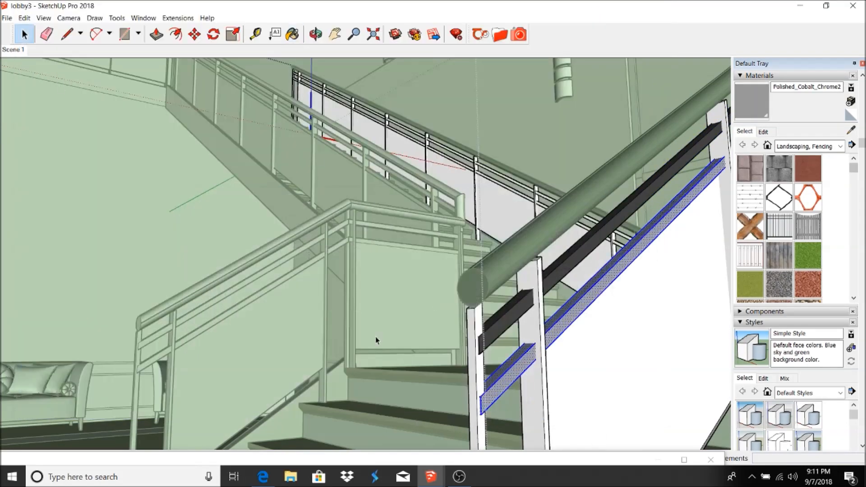
- Open the end post at the foot of the outer stair railing and paint it with Polished Cobalt Chrome
double_click(480, 320)
triple_click(480, 319)
click(500, 34)
double_click(490, 55)
click(592, 12)
click(479, 325)
key(space)
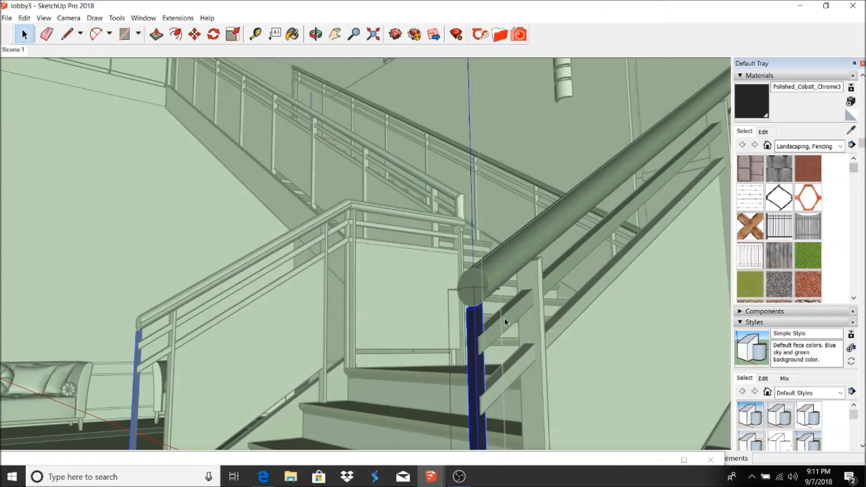
- Open the second post of the outer stair railing and paint it with Polished Cobalt Chrome
double_click(530, 325)
triple_click(530, 325)
click(499, 35)
double_click(490, 56)
click(592, 12)
click(533, 343)
key(space)
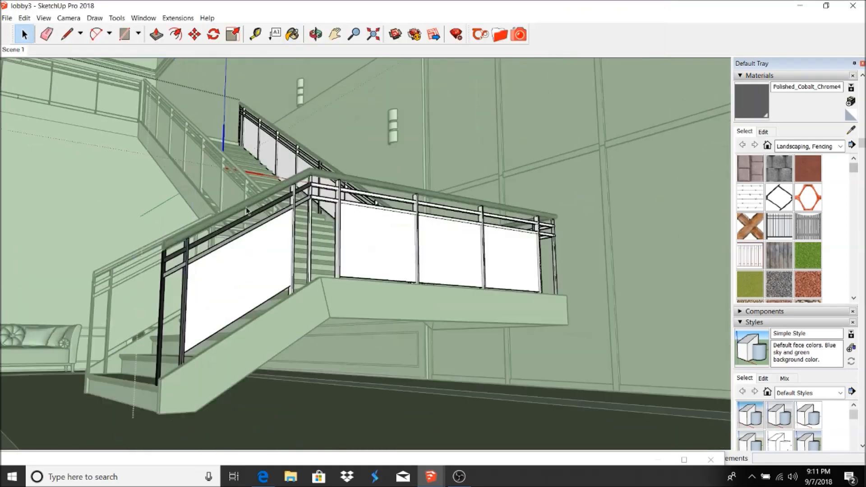
- Paint the two railing posts at the landing corner with Polished Cobalt Chrome
click(499, 34)
double_click(499, 58)
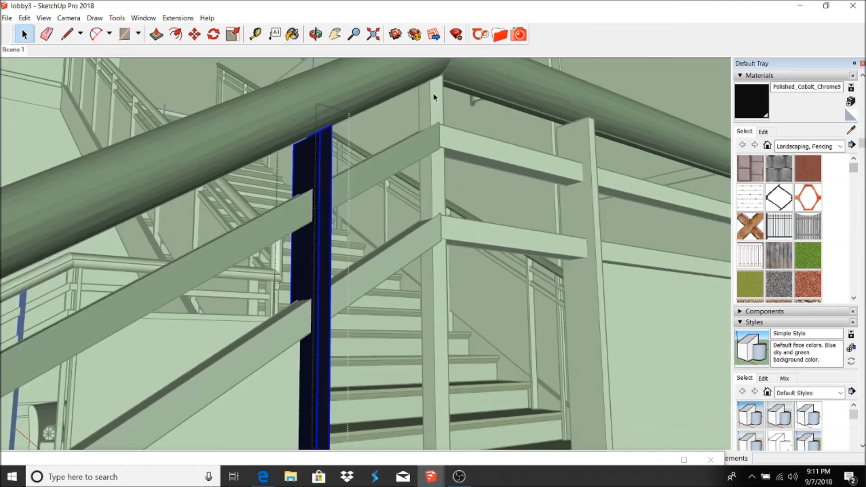
click(499, 35)
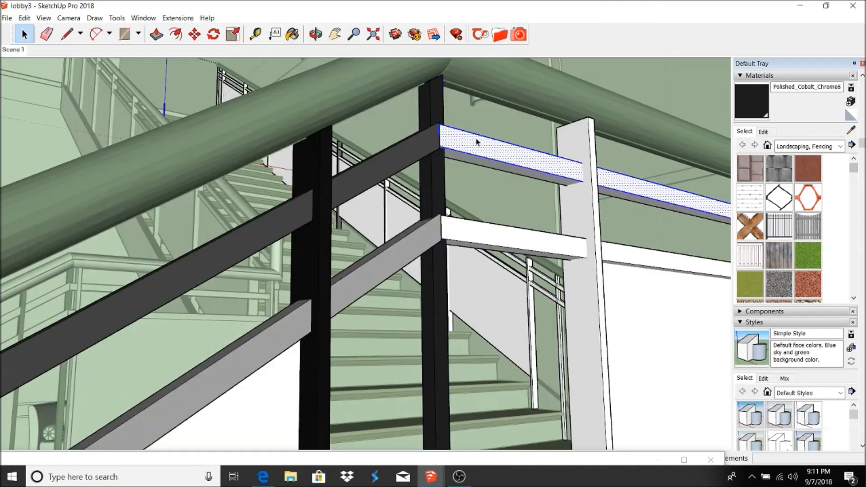
- Paint the upper and lower rails along the landing with Polished Cobalt Chrome
click(500, 35)
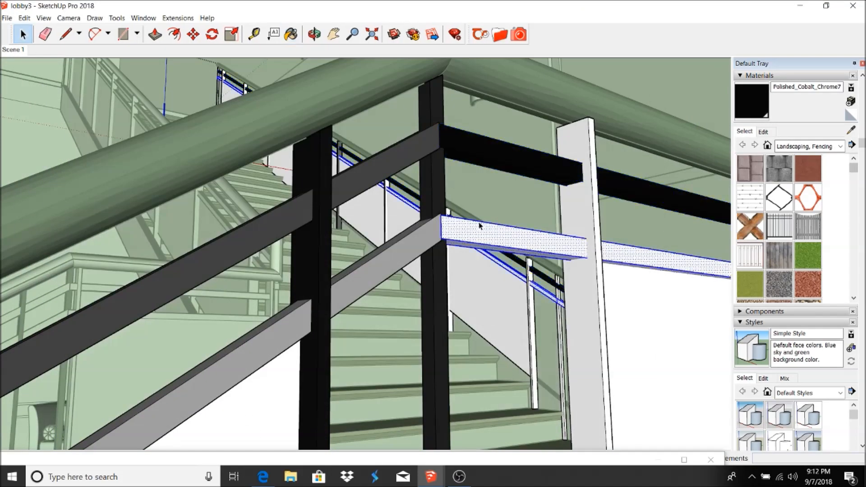
click(518, 34)
double_click(505, 62)
double_click(505, 62)
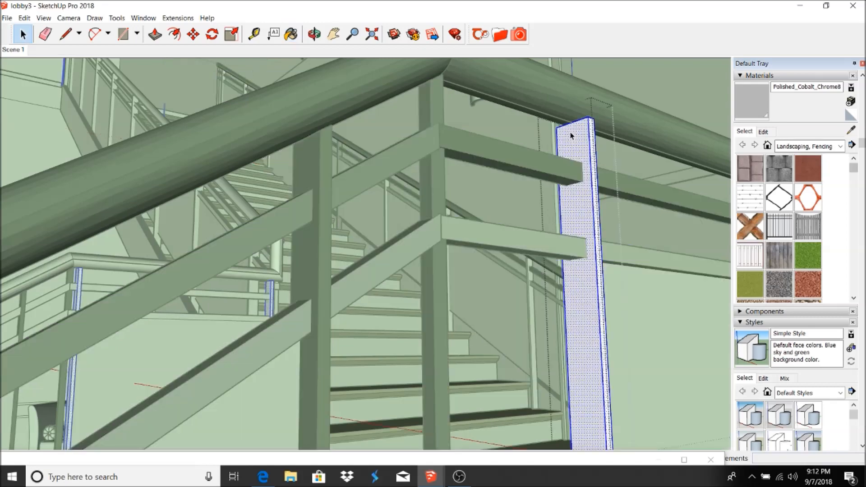
- Paint the first landing post past the corner with Polished Cobalt Chrome
click(499, 34)
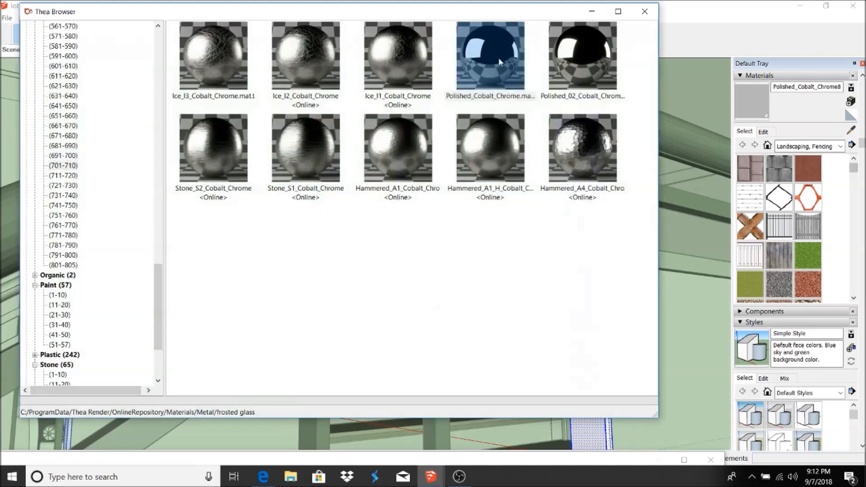
double_click(505, 62)
key(space)
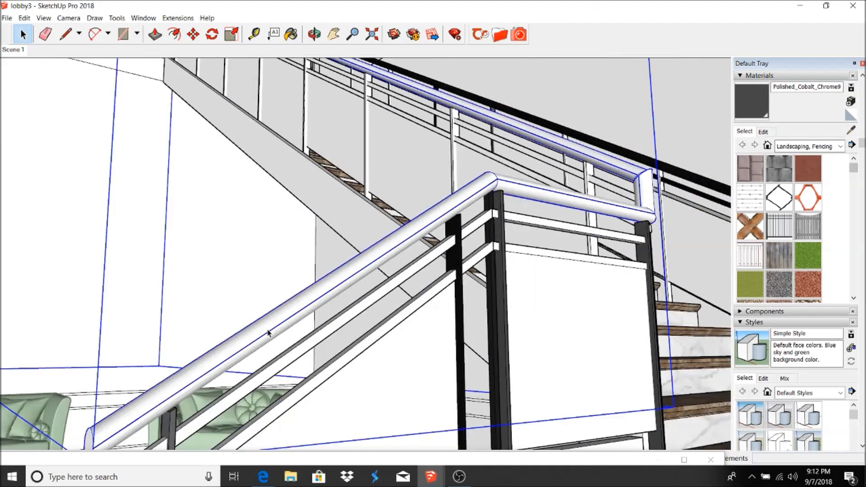
- Paint the handrail on the opposite side of the lower flight with Polished Cobalt Chrome
click(500, 34)
double_click(503, 54)
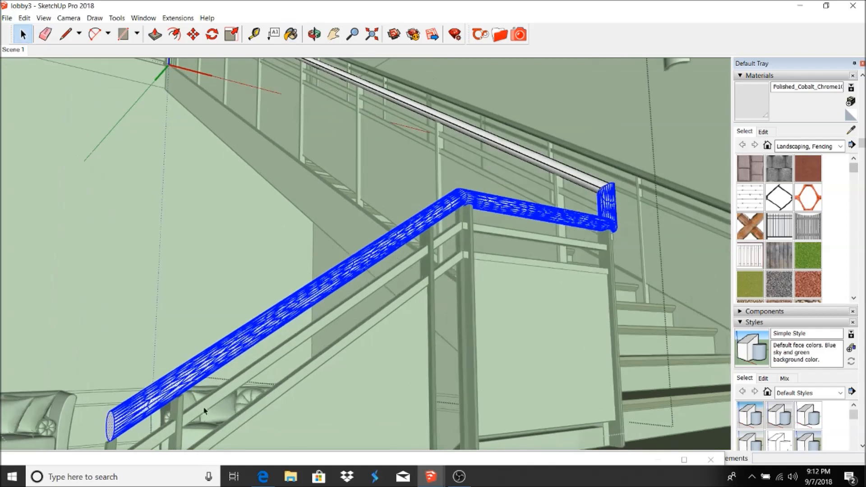
click(499, 35)
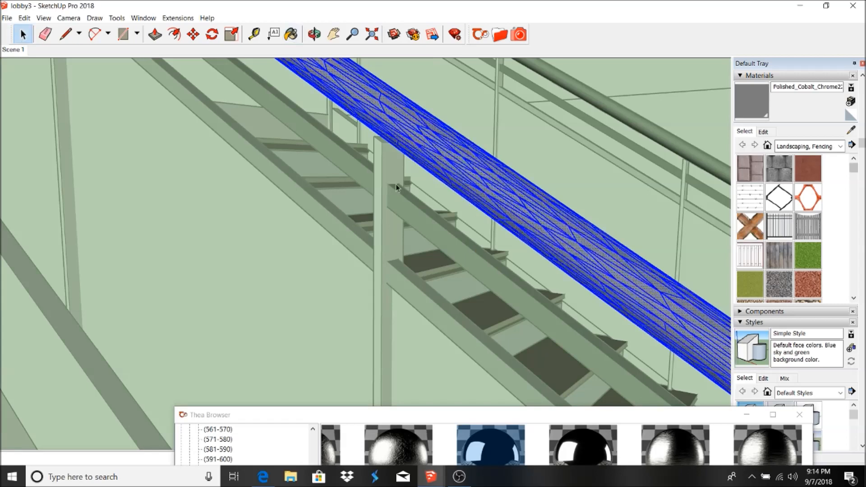
- Open an unpainted post beneath the upper flight's handrail and paint it with Polished Cobalt Chrome
click(396, 187)
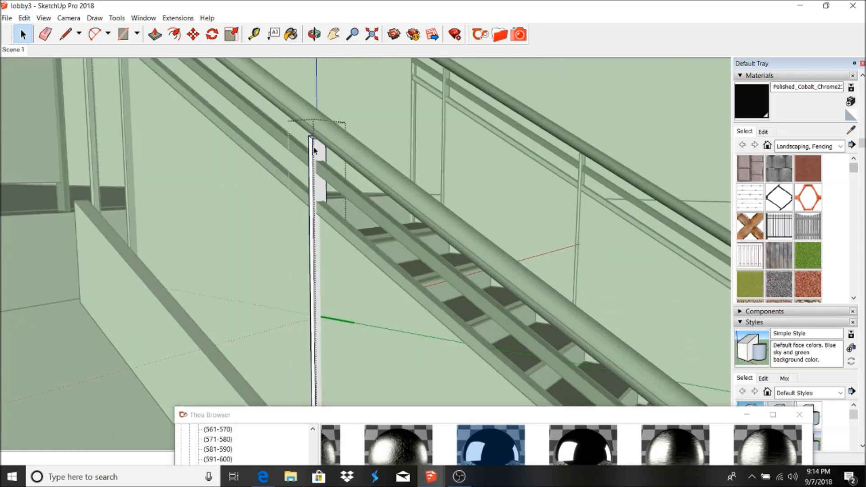
triple_click(314, 151)
double_click(490, 445)
click(316, 151)
scroll(325, 181, down, 3)
key(space)
- Paint the next posts toward the head of the upper flight with Polished Cobalt Chrome
double_click(207, 83)
triple_click(207, 83)
double_click(490, 445)
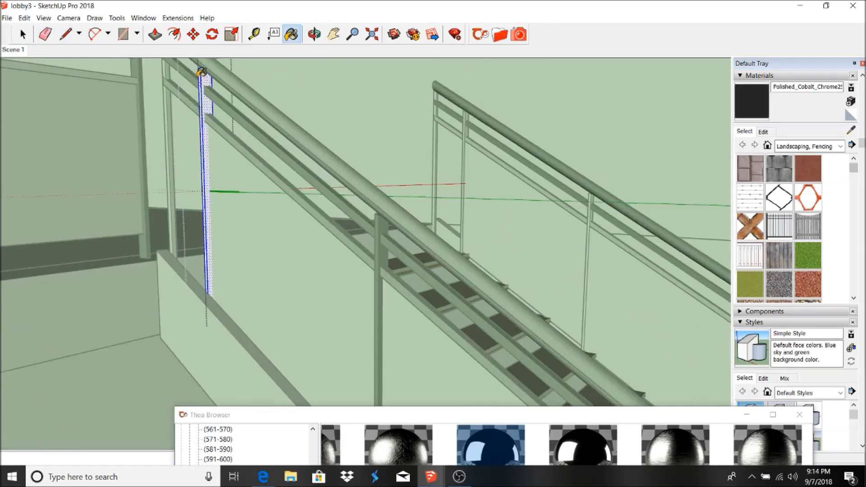
click(202, 72)
key(space)
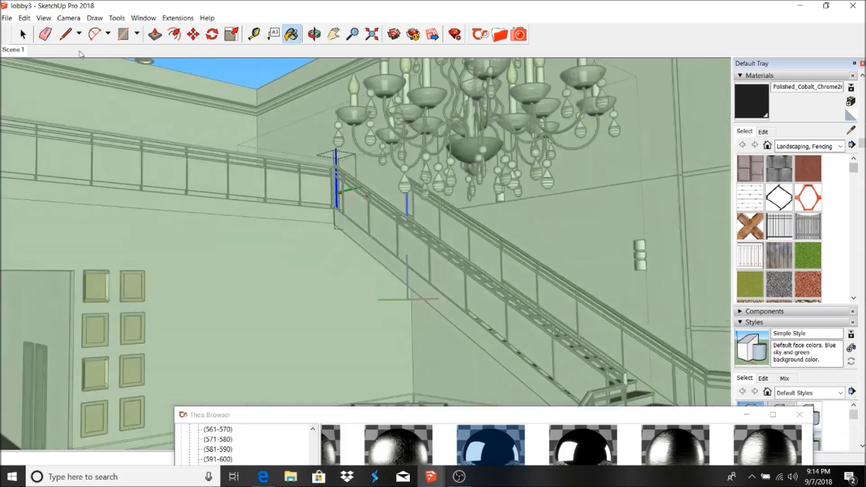
key(space)
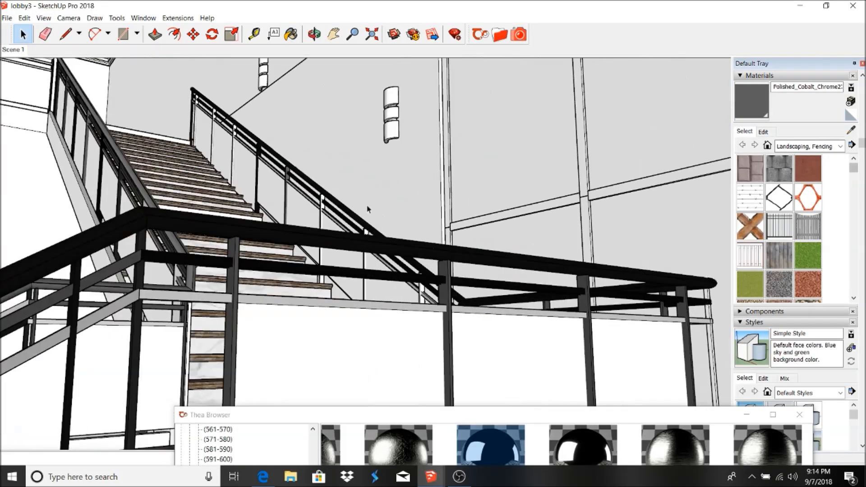
- Open the first white post halfway down the upper flight's wall-side railing and paint it with Polished Cobalt Chrome
click(347, 215)
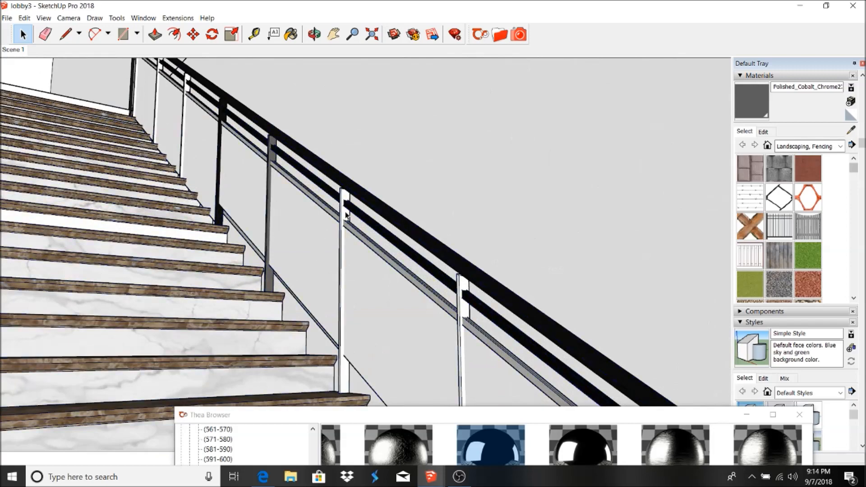
double_click(347, 215)
triple_click(345, 213)
double_click(491, 447)
click(347, 210)
key(space)
- Paint the following posts down the upper flight's wall-side railing with Polished Cobalt Chrome
double_click(464, 311)
triple_click(464, 311)
double_click(491, 447)
click(459, 331)
key(space)
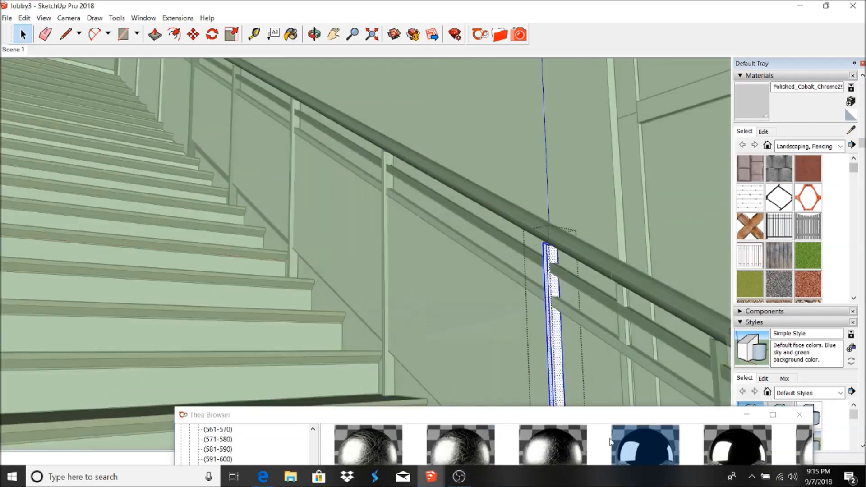
double_click(551, 441)
click(25, 39)
- Open the gallery handrail at the head of the stairs and paint it with Polished Cobalt Chrome
click(316, 104)
click(334, 34)
drag(296, 78, 317, 174)
scroll(395, 214, down, 3)
click(23, 36)
double_click(331, 210)
triple_click(332, 211)
double_click(645, 444)
click(397, 214)
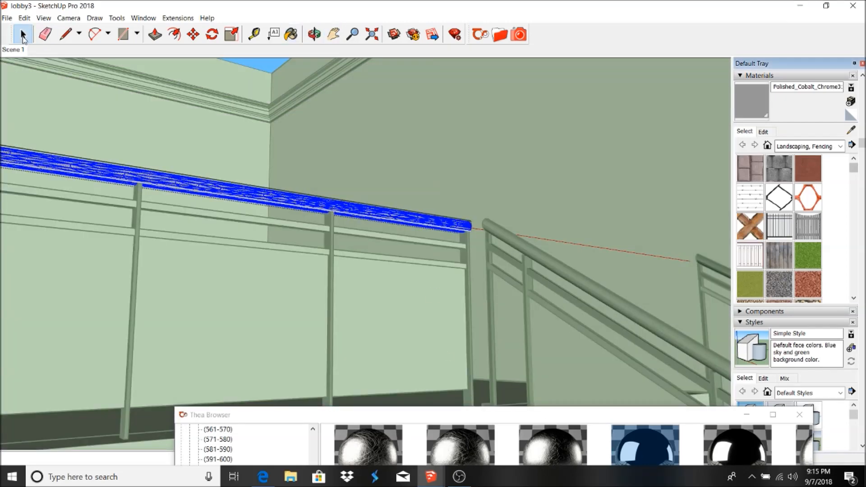
- Try to paint the gallery railing's upper rail with Polished Cobalt Chrome
click(23, 35)
click(370, 180)
double_click(371, 236)
triple_click(372, 236)
double_click(646, 445)
click(23, 34)
- Open the gallery railing's lower rail and paint it with Polished Cobalt Chrome
scroll(406, 262, up, 3)
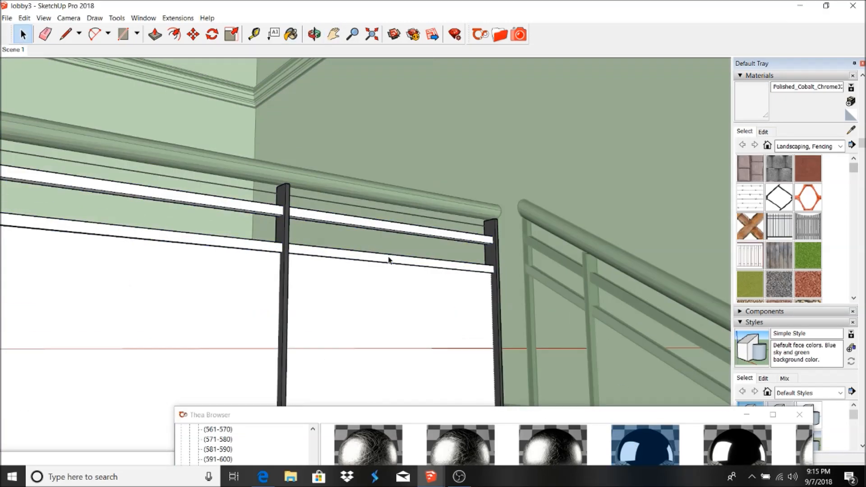
double_click(389, 259)
triple_click(389, 259)
double_click(645, 445)
click(417, 259)
click(23, 35)
- Paint the gallery railing's upper rail with Polished Cobalt Chrome
double_click(305, 216)
triple_click(305, 217)
double_click(645, 445)
click(344, 219)
click(23, 35)
- Return to the Scene 1 view and unhide all hidden geometry
click(104, 100)
click(13, 52)
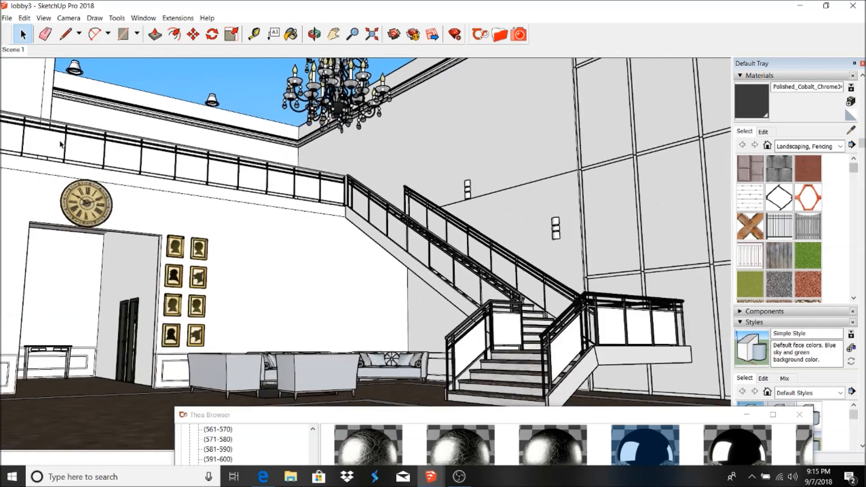
click(24, 18)
mouse_move(60, 160)
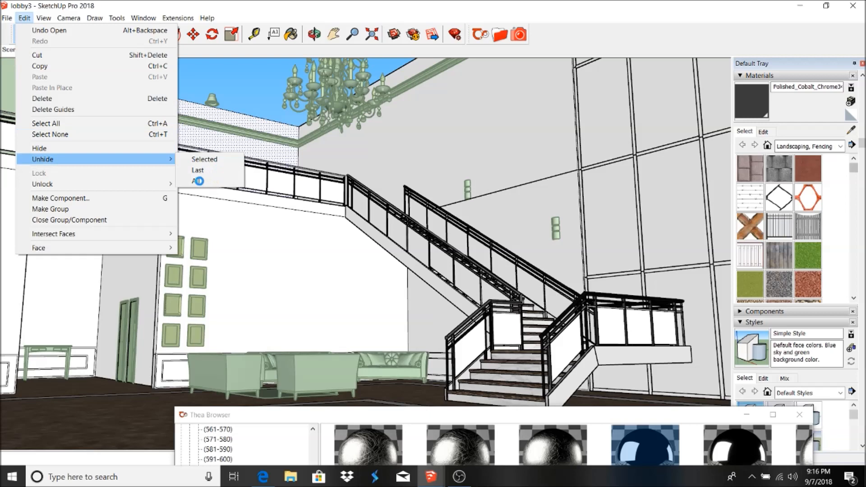
click(198, 182)
key(o)
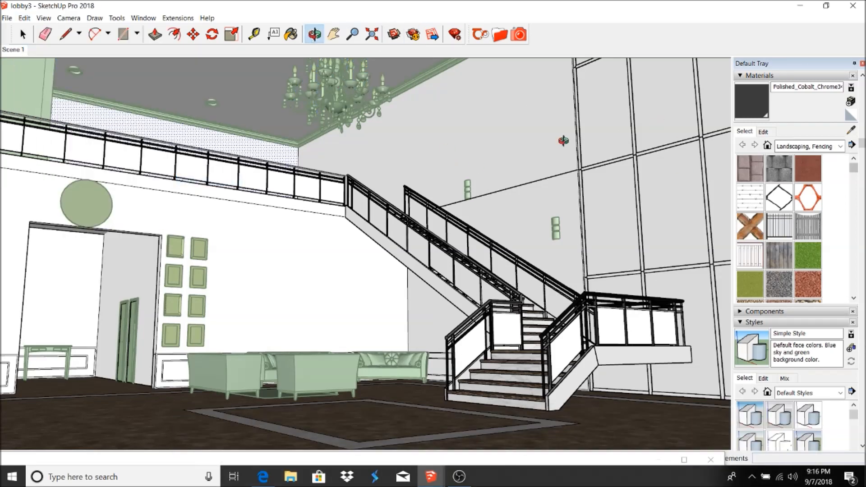
key(space)
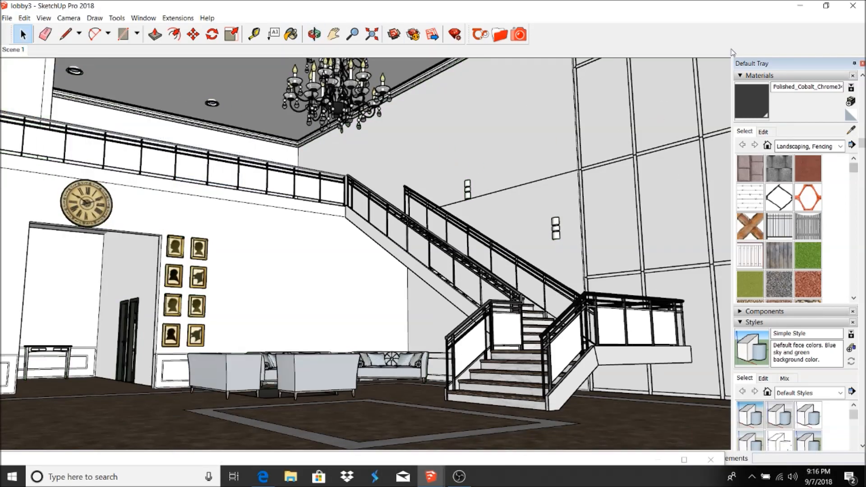
- From outside the building, delete the first group of solid faces closing the openings of the window wall
triple_click(631, 113)
click(315, 34)
drag(343, 190, 667, 252)
scroll(366, 286, down, 5)
click(23, 34)
scroll(302, 162, up, 4)
double_click(302, 171)
click(302, 171)
key(Delete)
double_click(335, 183)
key(Delete)
double_click(333, 268)
key(Delete)
double_click(300, 254)
key(Delete)
- Delete the solid faces closing the openings in the adjoining section of the window wall
scroll(297, 248, down, 4)
double_click(517, 207)
click(523, 215)
key(Delete)
click(531, 273)
double_click(508, 287)
click(509, 286)
key(Delete)
- Delete the remaining faces behind the window frames as seen from the building's other side
click(315, 34)
drag(433, 173, 149, 178)
click(23, 34)
double_click(242, 226)
key(Delete)
double_click(272, 271)
key(Delete)
double_click(245, 292)
key(Delete)
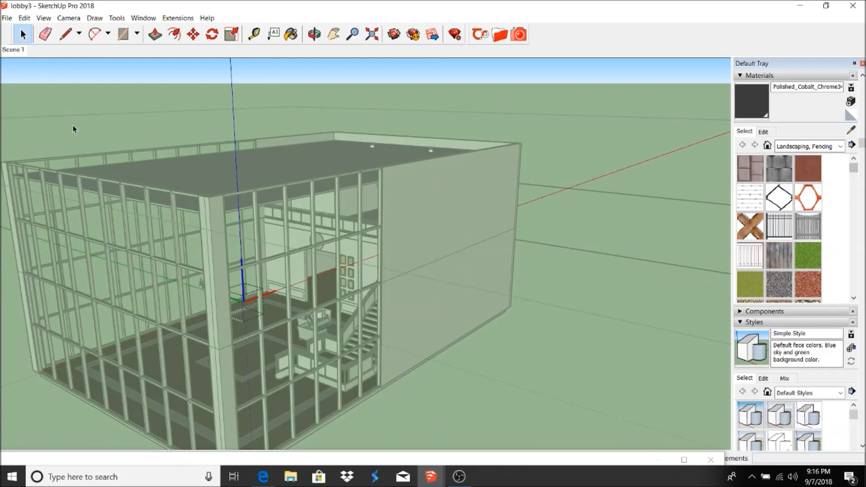
- From outside the building, draw a rectangle about 31' 9 1/2" by 45' 4" from corner to corner over the first window wall as its glass pane
click(14, 50)
click(314, 34)
scroll(265, 258, down, 8)
drag(199, 249, 384, 270)
click(23, 34)
click(148, 102)
scroll(209, 194, up, 2)
click(124, 34)
click(212, 158)
scroll(212, 157, down, 4)
scroll(453, 349, up, 5)
click(451, 348)
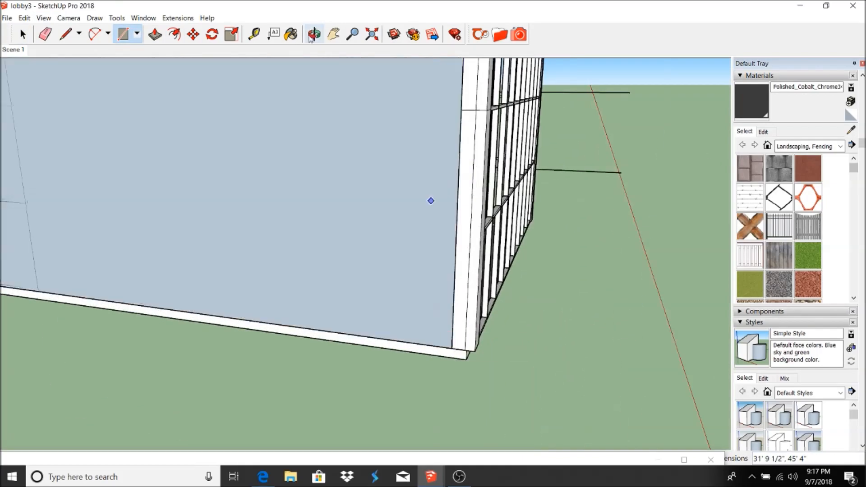
- Draw a rectangular pane from corner to corner over the adjoining side of the window wall
click(315, 34)
scroll(396, 135, down, 5)
drag(402, 72, 231, 94)
click(123, 34)
click(190, 94)
click(509, 279)
- Close the remaining side of the window wall with a third rectangular pane spanning its frame opening
click(315, 34)
drag(288, 154, 113, 199)
click(123, 34)
click(180, 171)
click(420, 312)
- Load the thin glass clear material from the Thea online Glass repository (21-23) and paint it on the nearest window pane
click(500, 34)
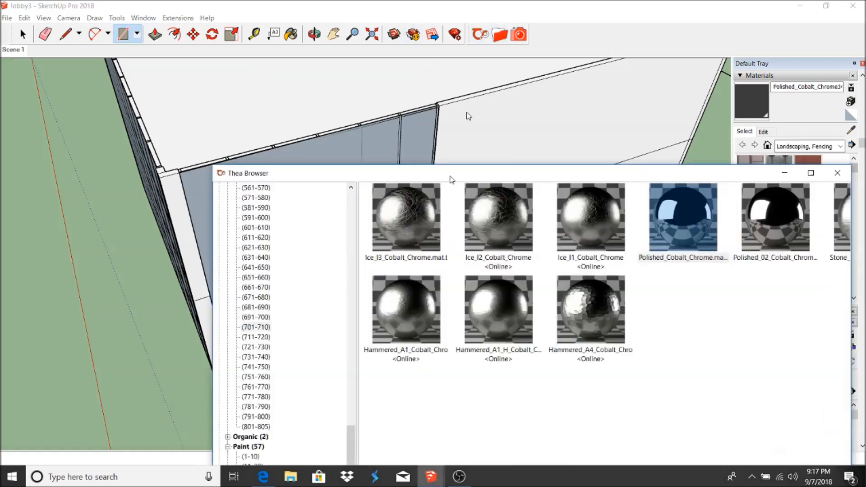
click(288, 163)
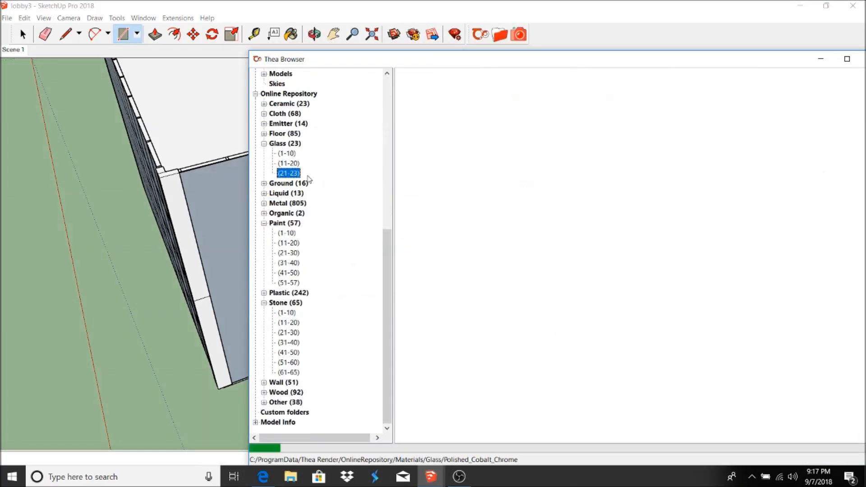
double_click(812, 195)
click(275, 168)
- Paint the other window wall panes around the building with the thin glass clear material
click(314, 34)
mouse_move(235, 203)
mouse_down()
mouse_move(342, 198)
mouse_move(433, 163)
mouse_up()
click(291, 36)
click(315, 34)
click(291, 34)
click(190, 133)
- Return to the Scene 1 view and start a 1280 x 720 Thea render with the Unbiased (TR1) engine
click(14, 50)
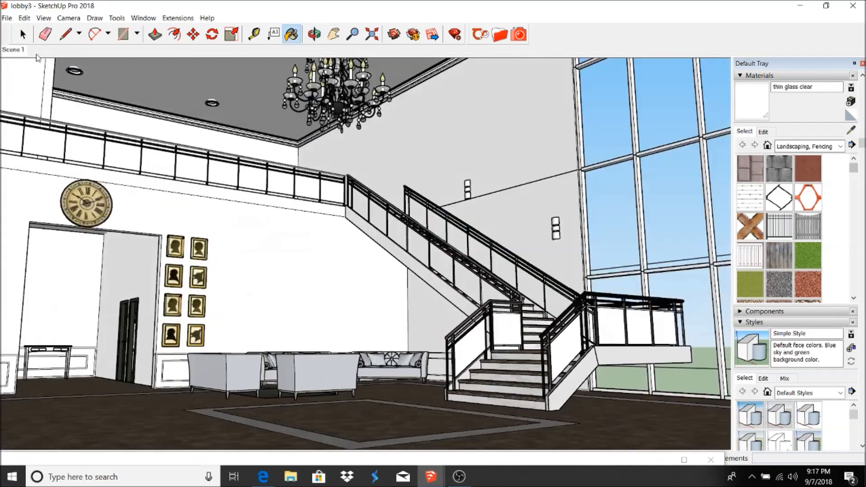
key(space)
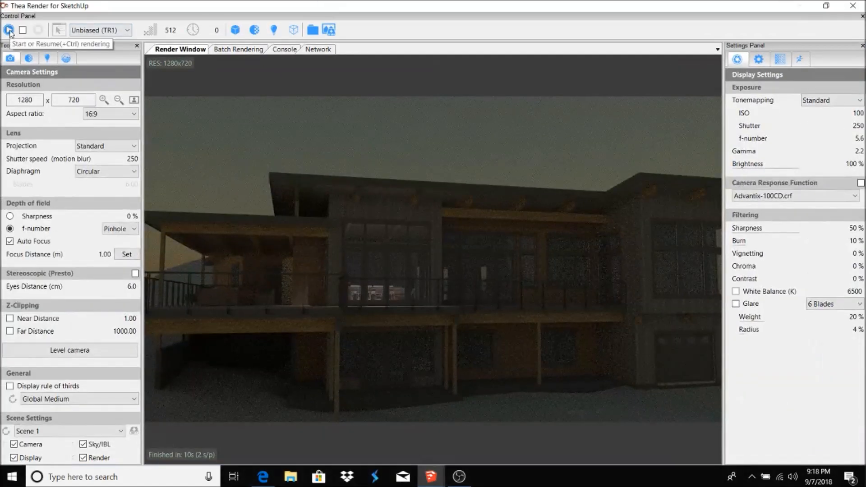
click(6, 29)
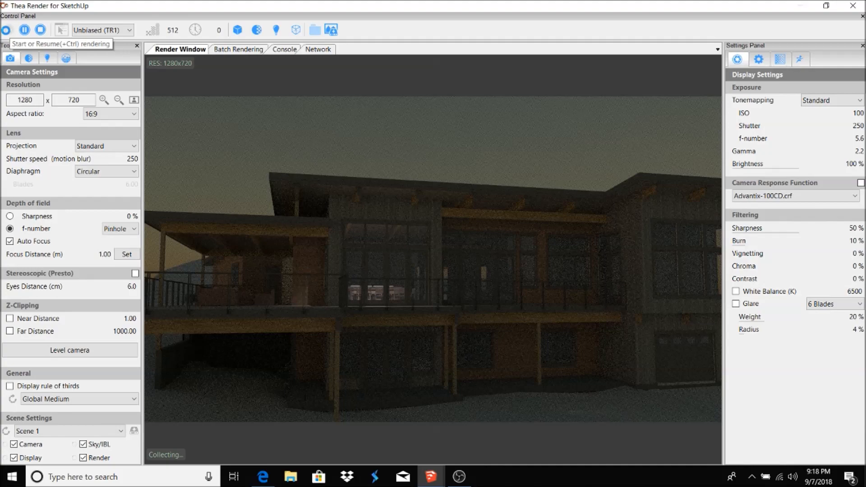